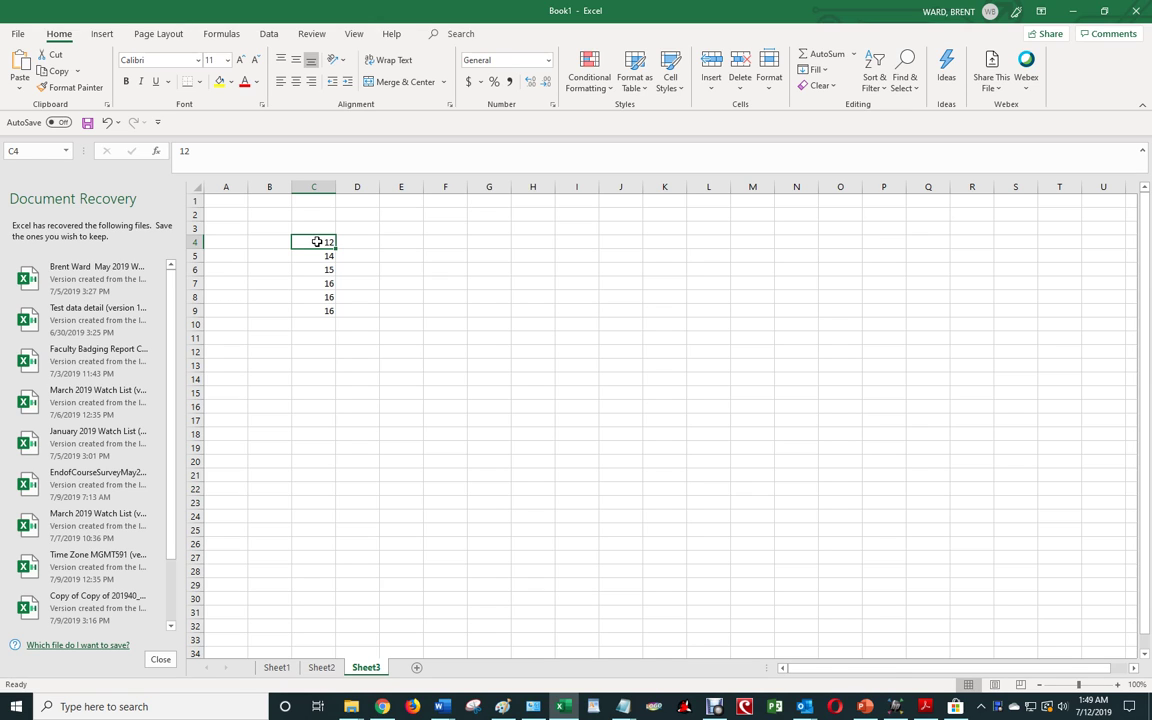
- Try selecting the numbers C4:C9, and try a longer selection from C4 extending far below the data
drag(316, 242, 314, 307)
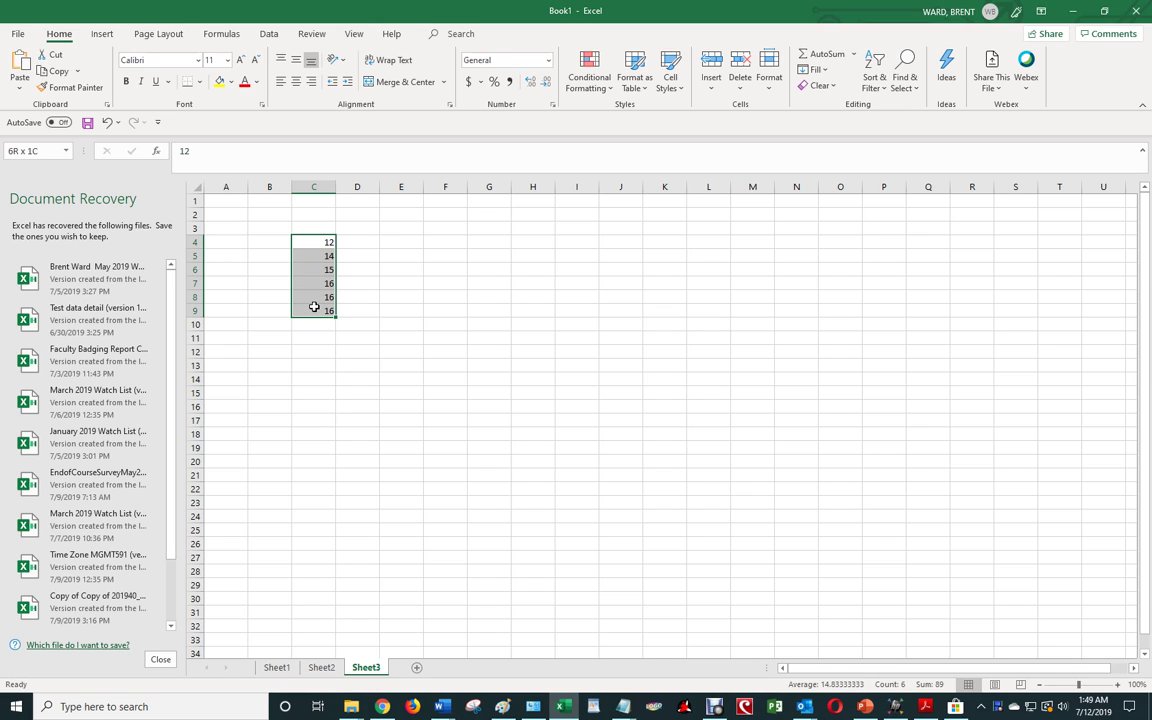
click(447, 297)
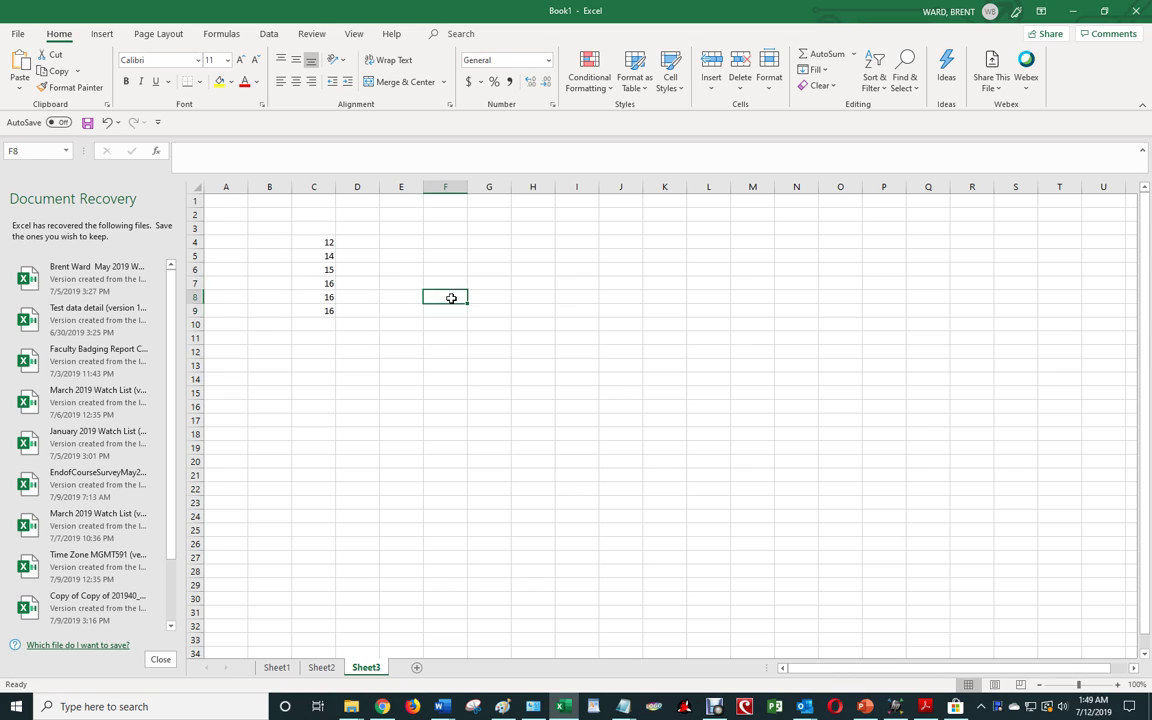
click(310, 241)
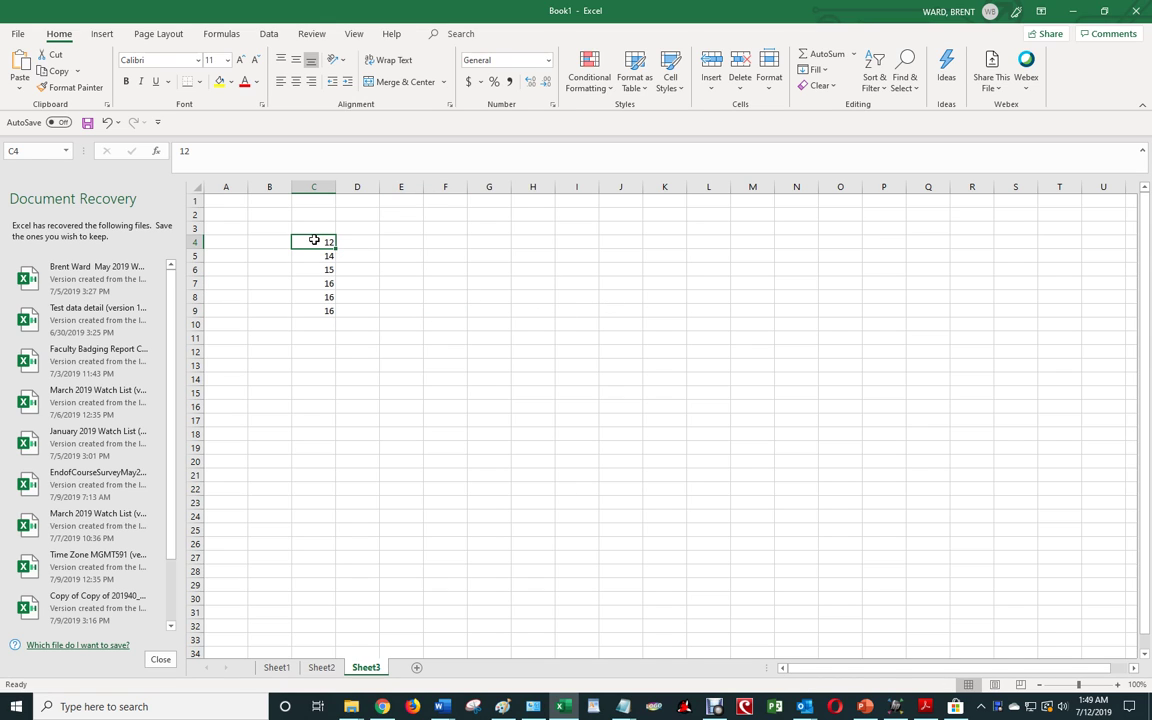
drag(314, 241, 322, 461)
drag(322, 447, 324, 338)
scroll(403, 401, up, 5)
scroll(410, 410, up, 17)
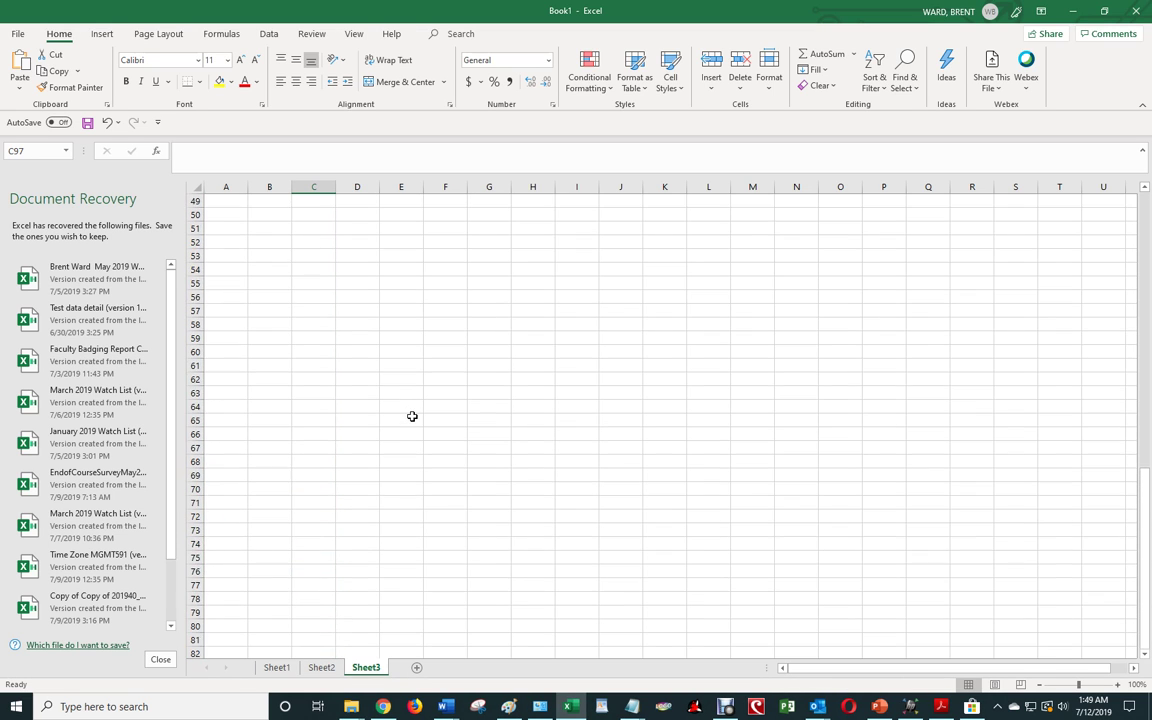
drag(1150, 418, 1146, 395)
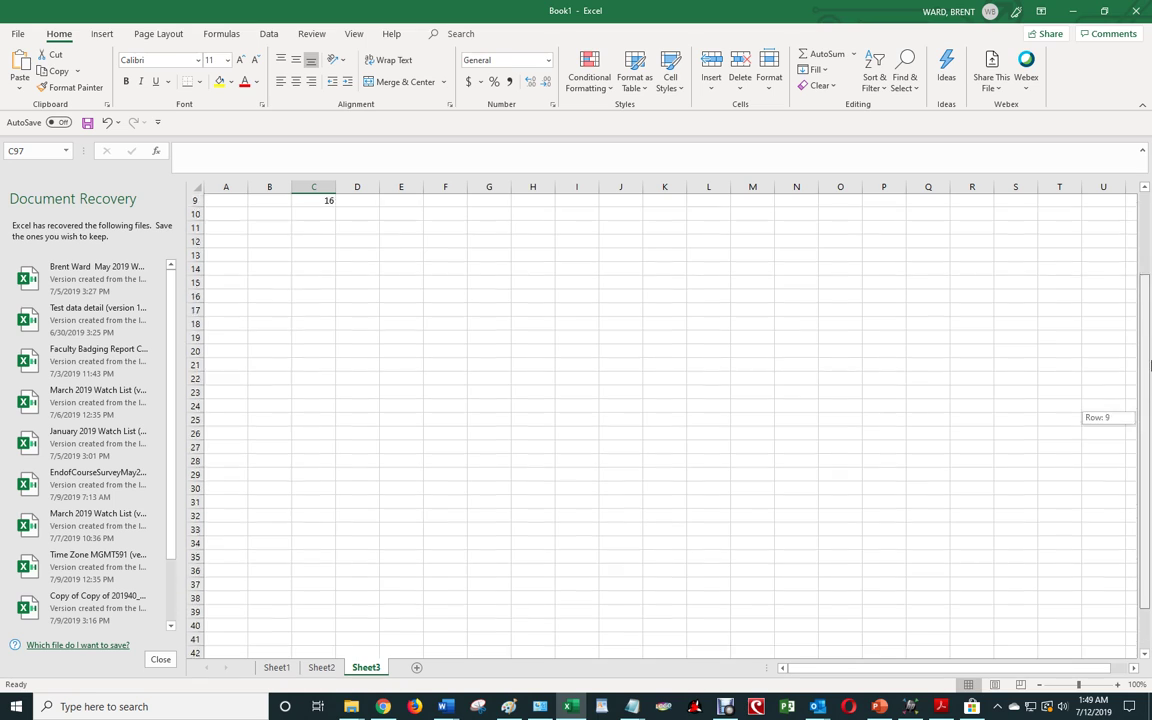
- Enter the note "Hold Shift Key" in F4, three columns beside the first number
click(328, 244)
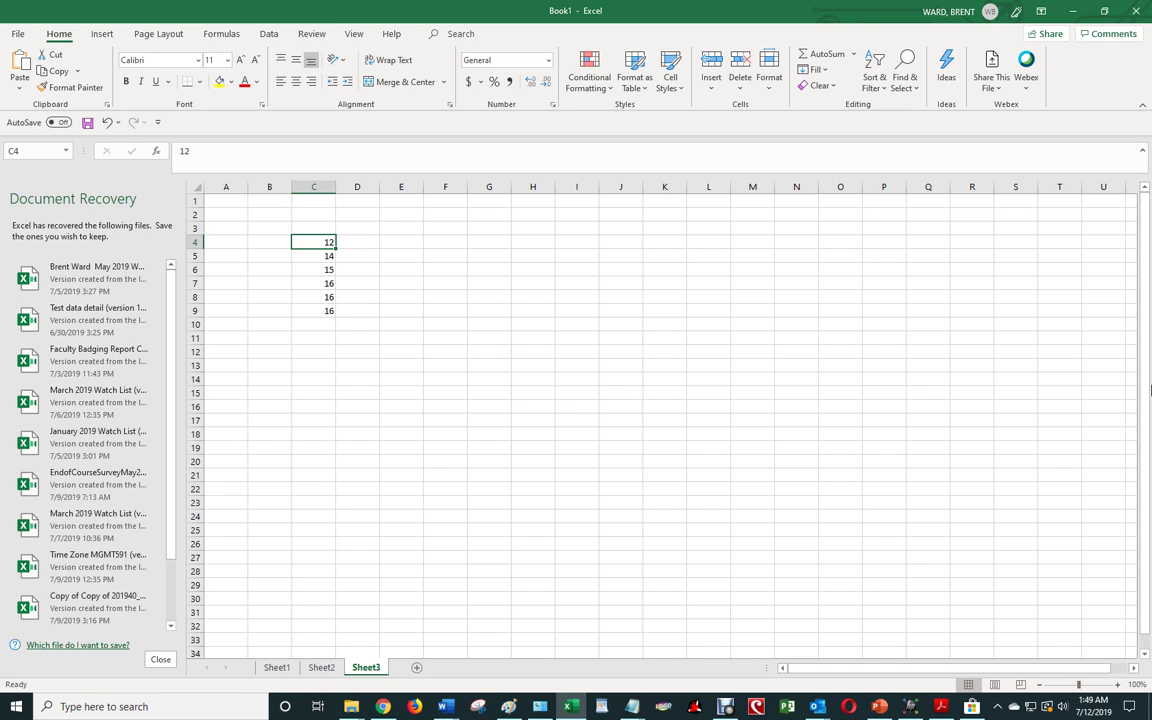
key(Right)
key(Right)
key(Right)
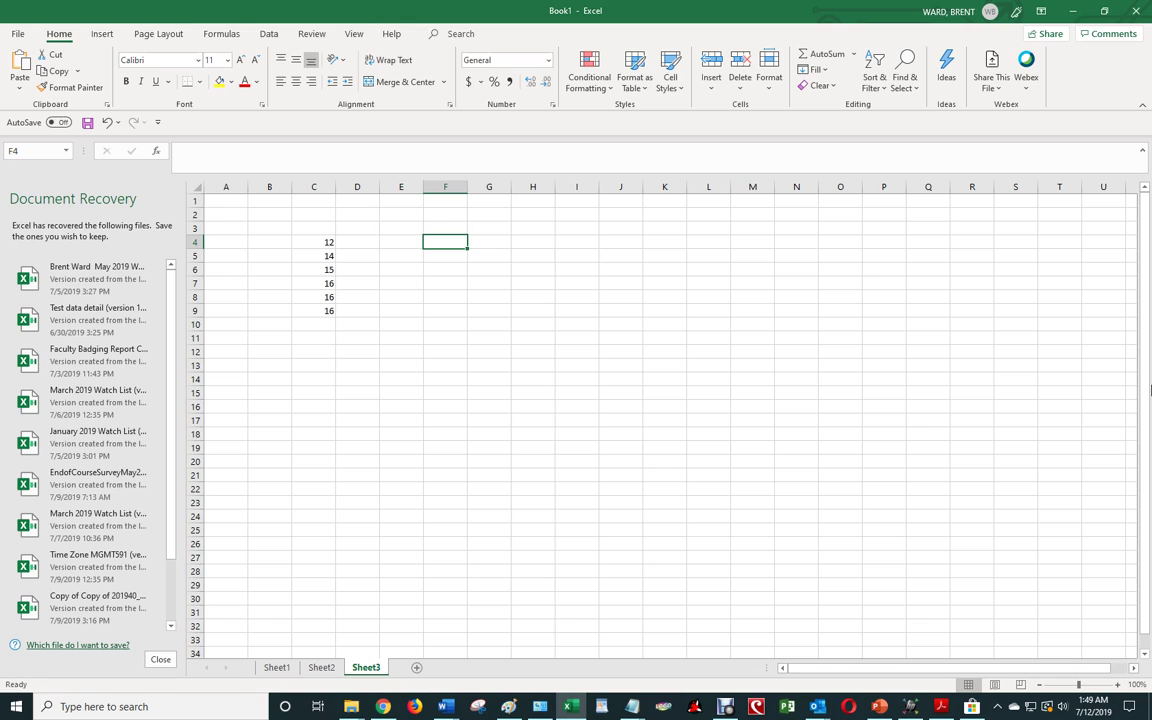
text(Hol)
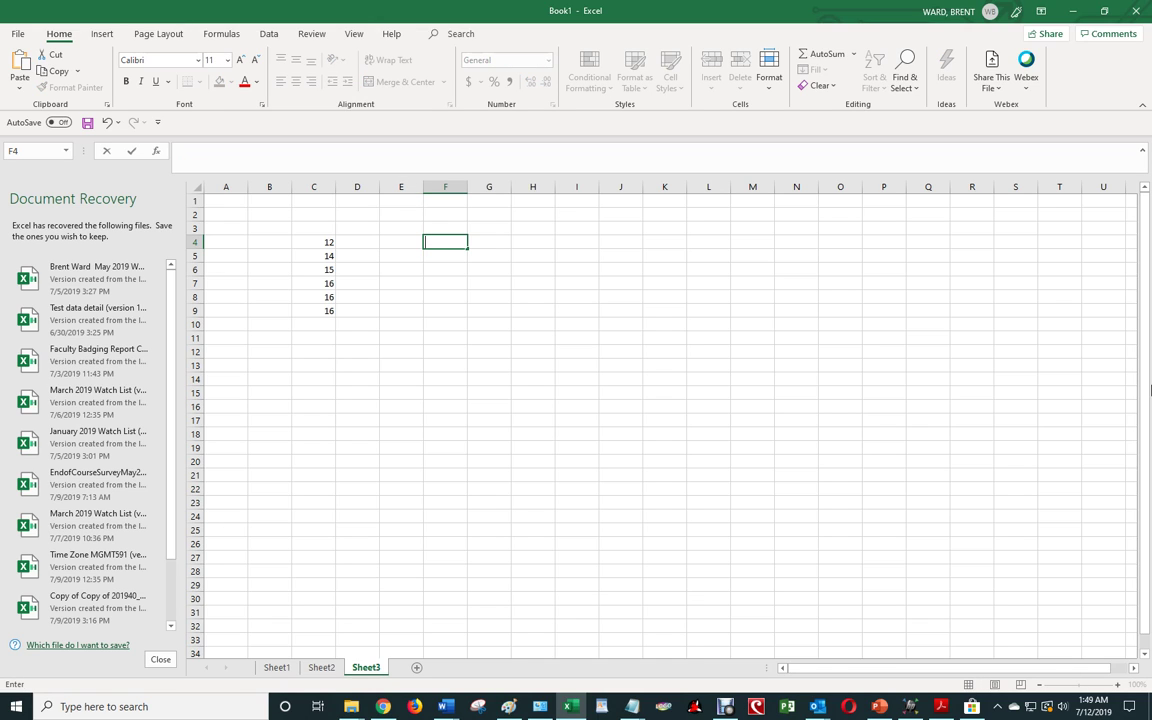
text(d Shift Key)
key(Return)
- Enter the notes "Tap the End Key" in F5 and "Tap the down arrow" in F6
text(Tap)
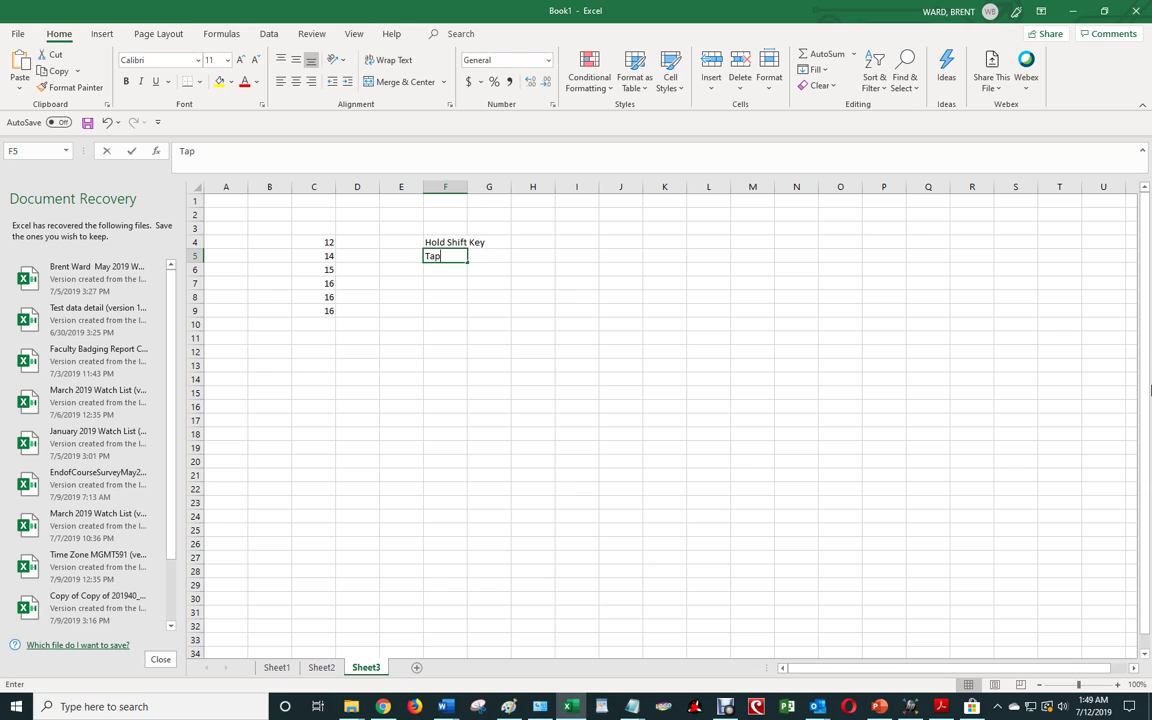
text( th ed)
key(BackSpace)
key(BackSpace)
key(BackSpace)
text(e)
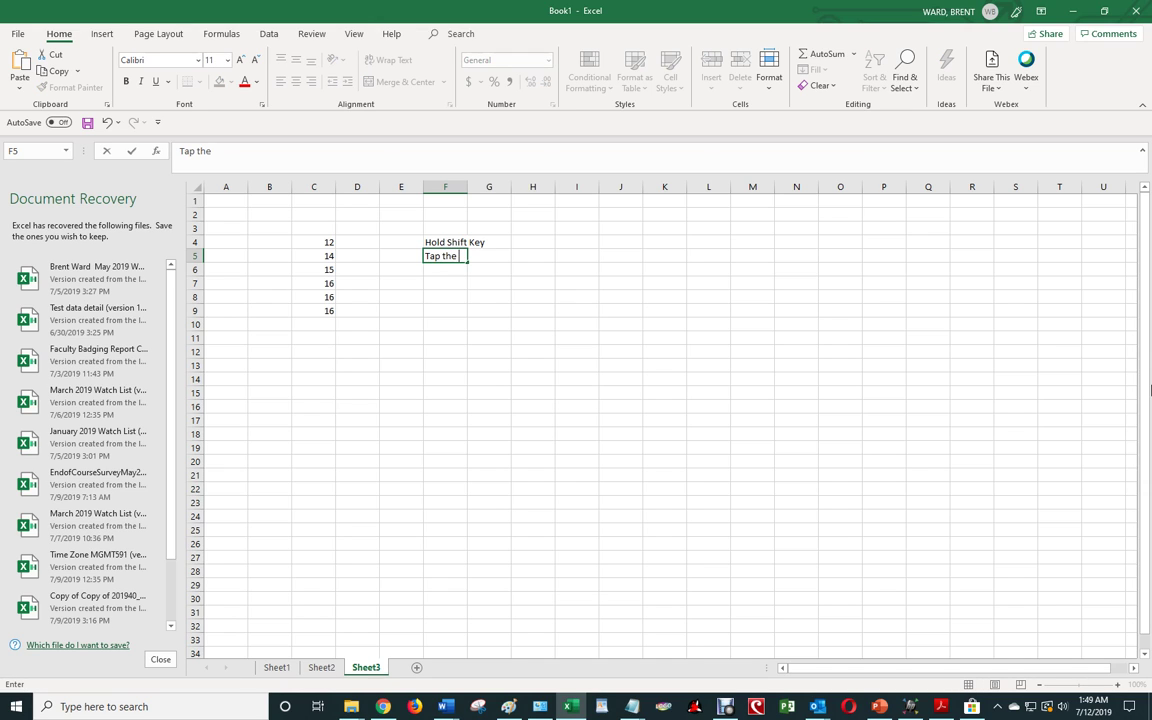
text( End)
text(Key)
key(Return)
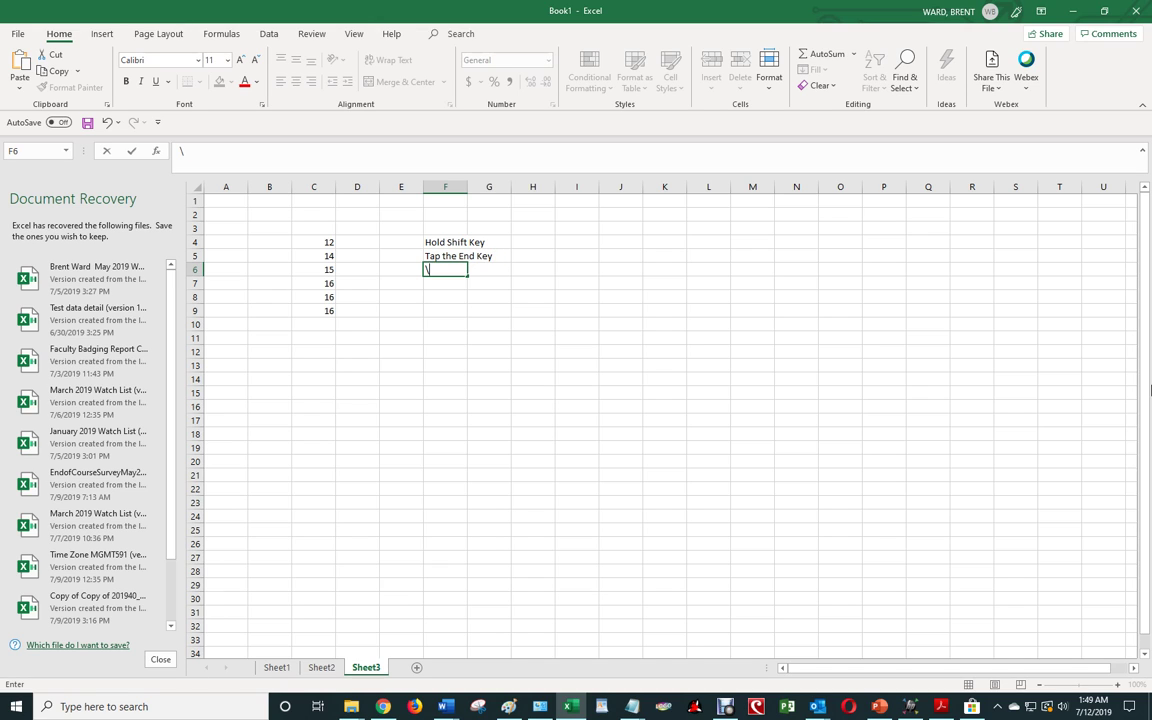
text(Tap the down arrow)
key(ctrl+Return)
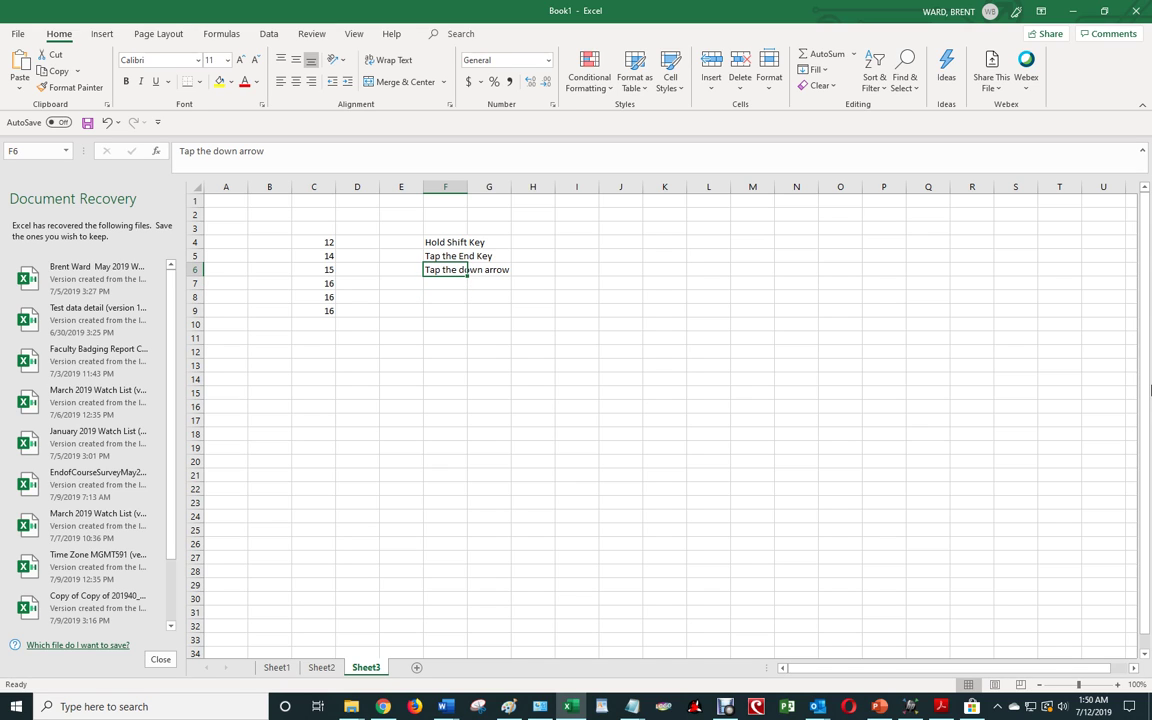
- Enter the short key names "Shift", "End" and "Down Arrow" in cells H4 to H6
key(Up)
key(Up)
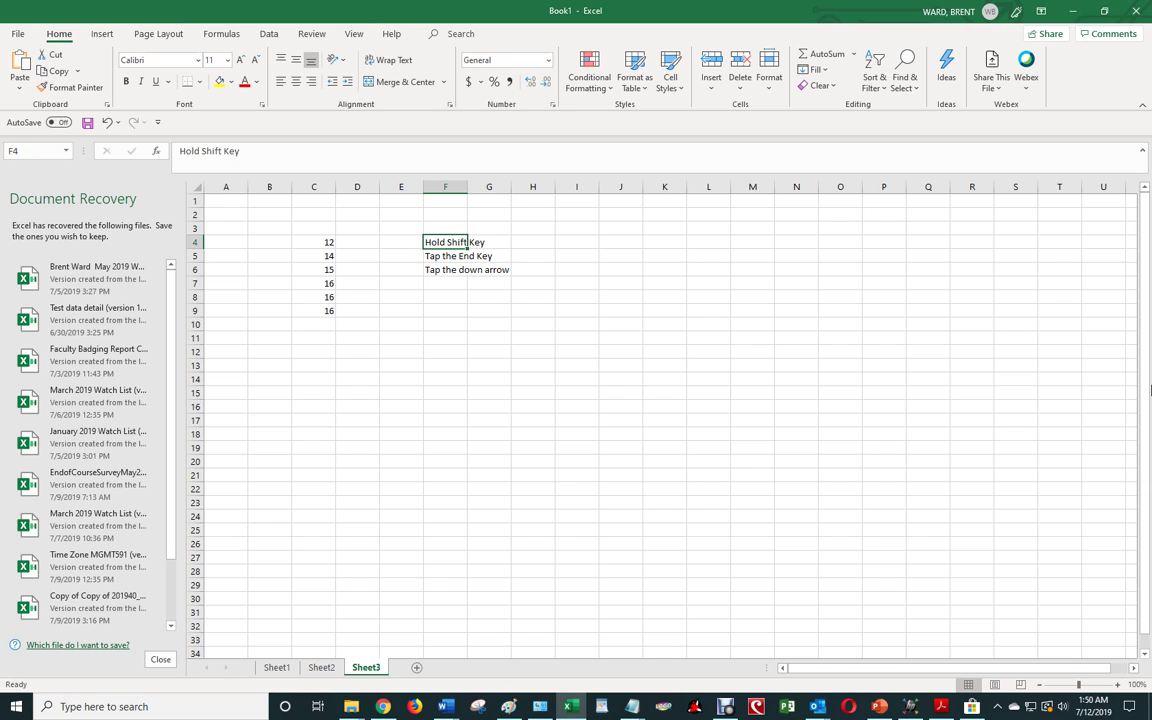
key(Right)
key(Right)
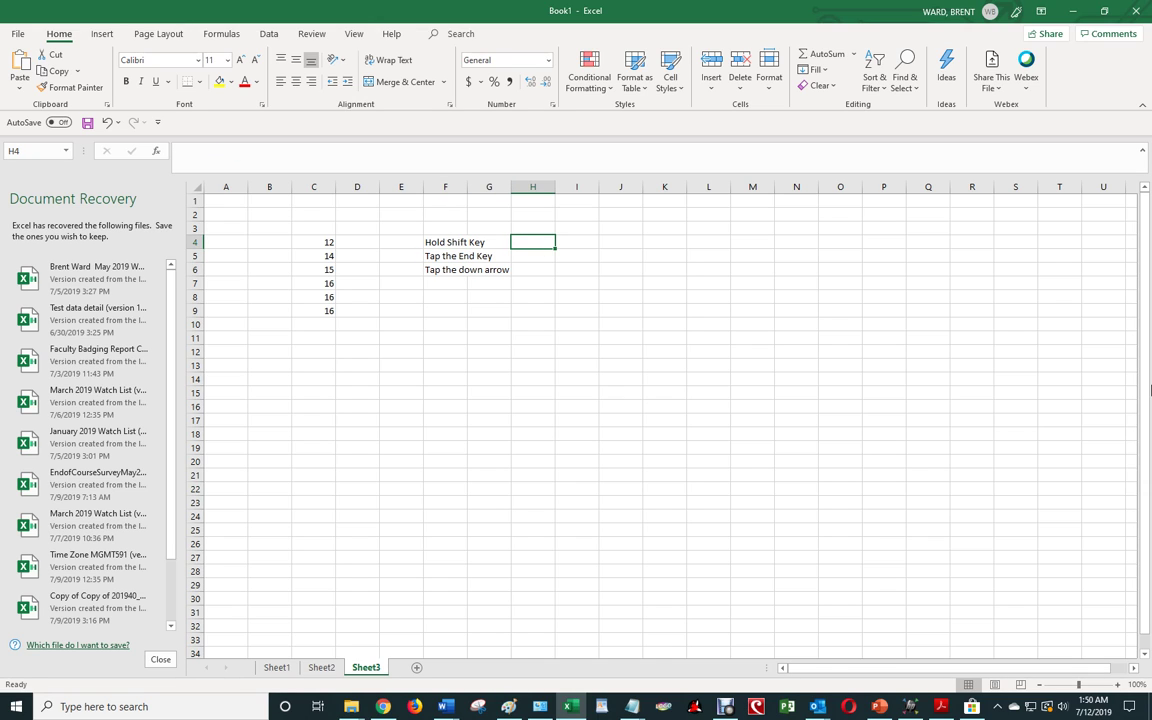
text(Shift)
key(Return)
text(End)
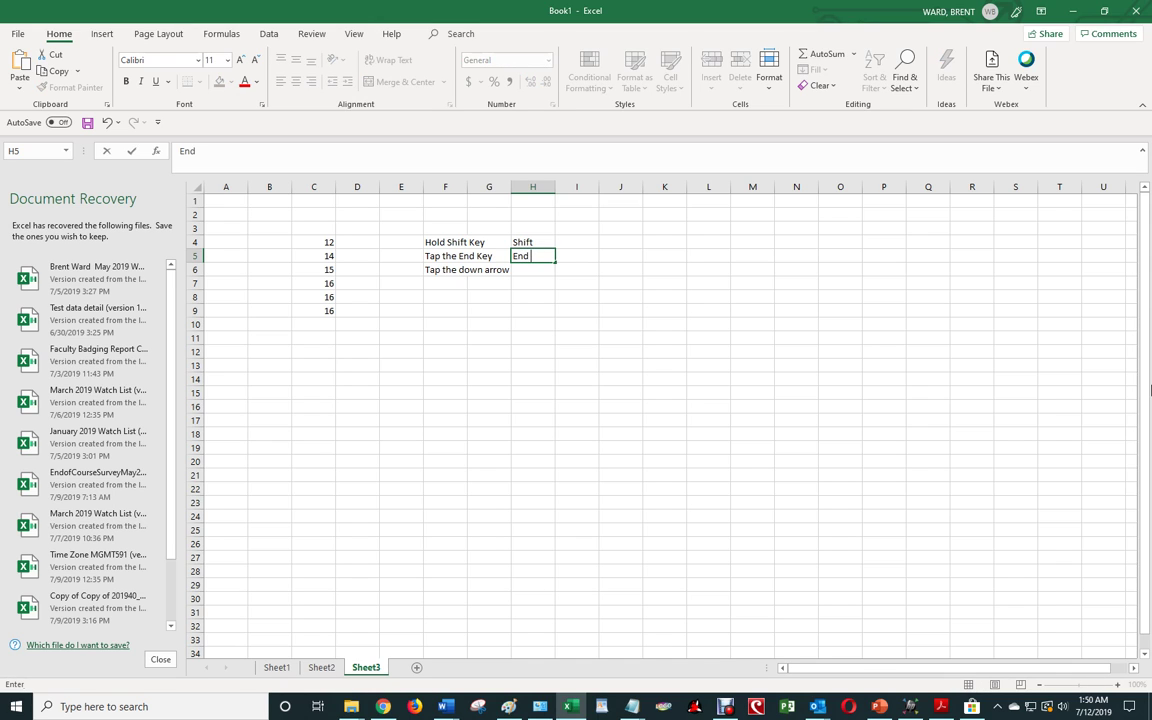
key(Return)
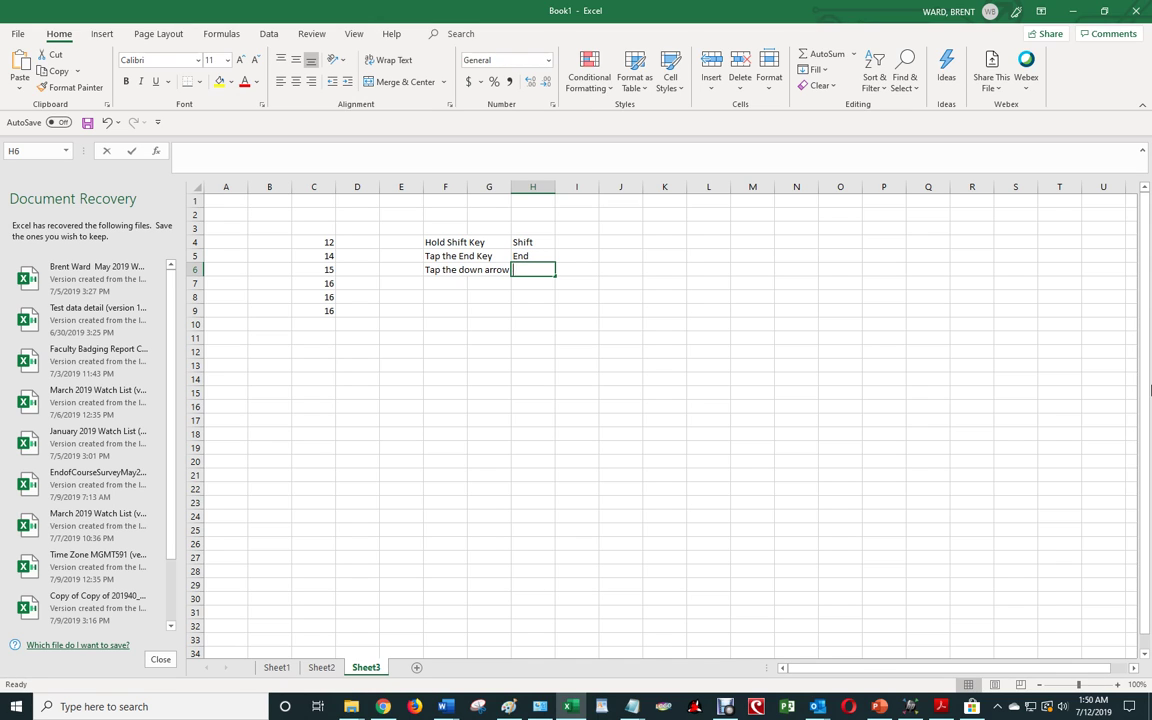
text(Down Arrow)
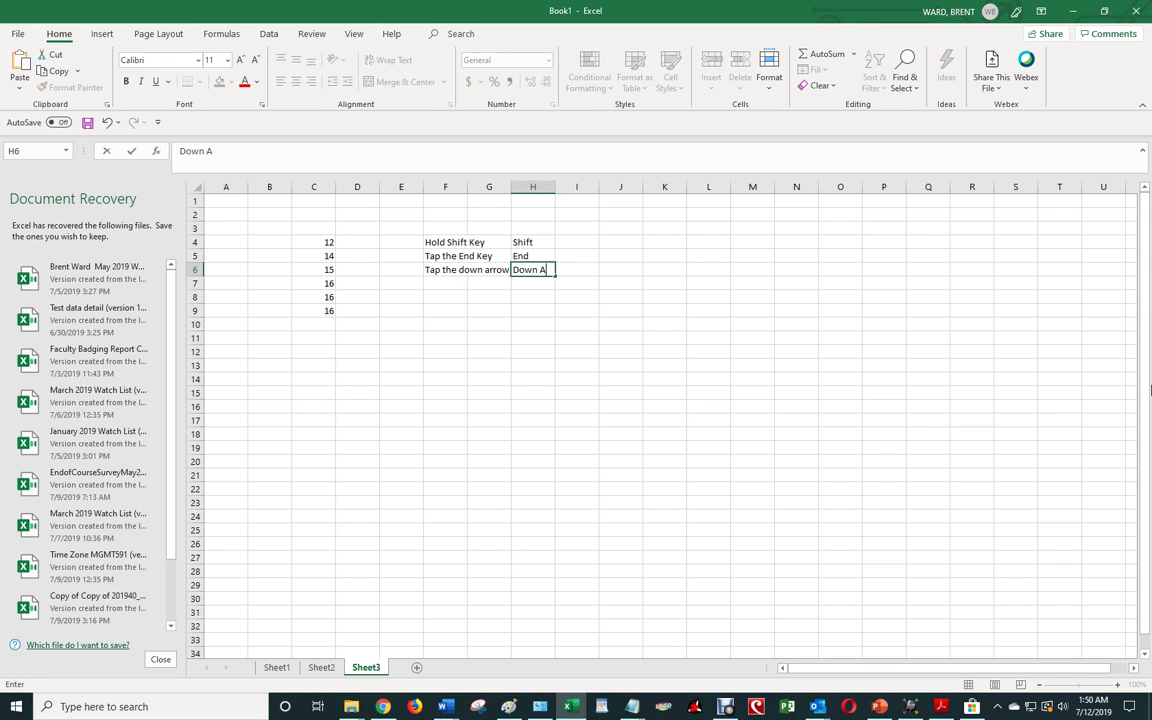
key(Return)
- Select the continuous column of numbers from C4 down to its last filled cell, C9
key(Up)
key(Up)
key(Up)
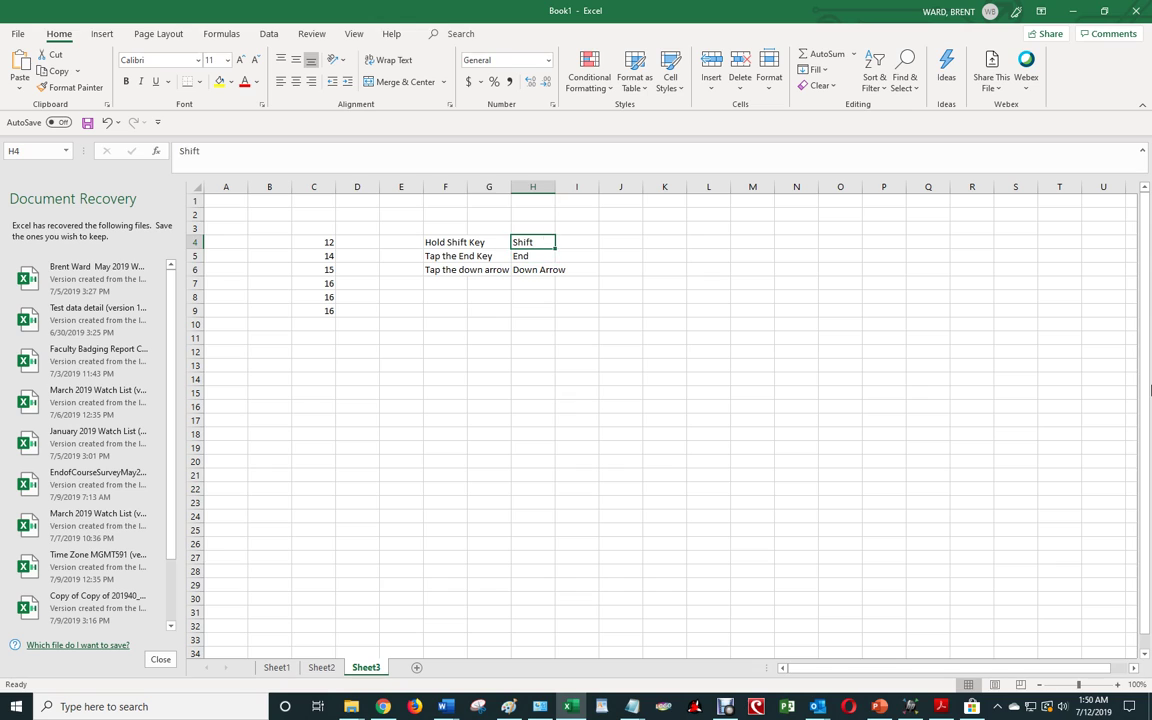
key(Left)
key(Left)
key(Left)
key(Left)
key(Left)
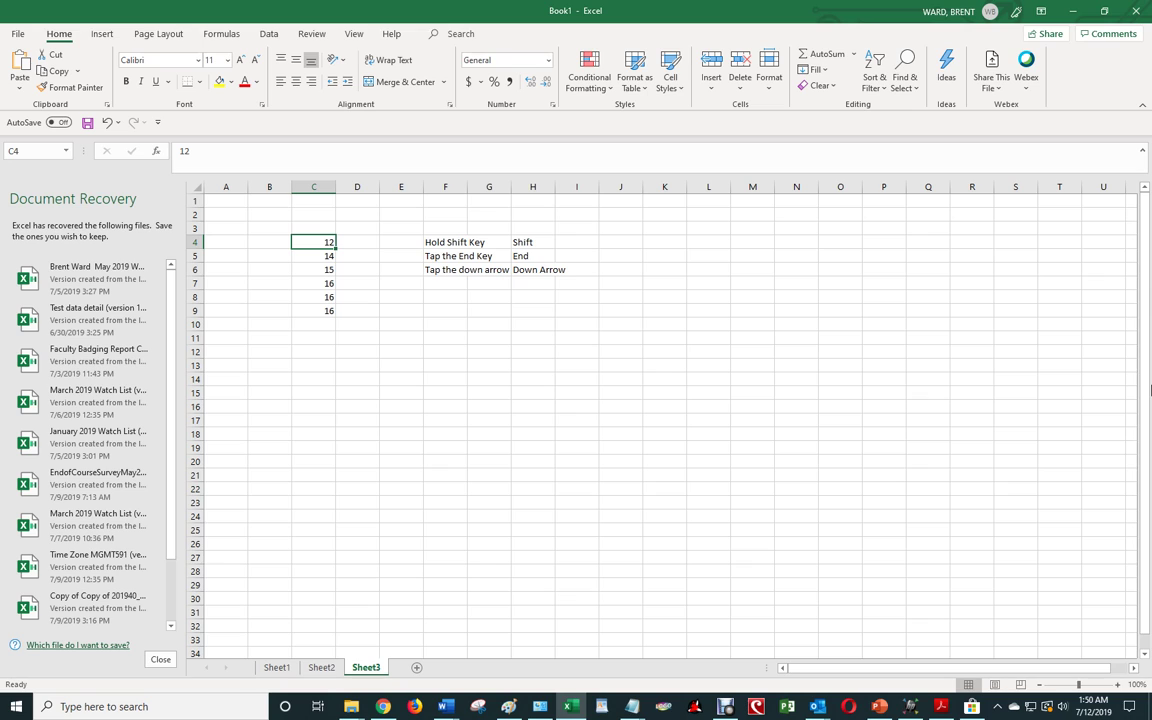
key(End)
key(shift+Down)
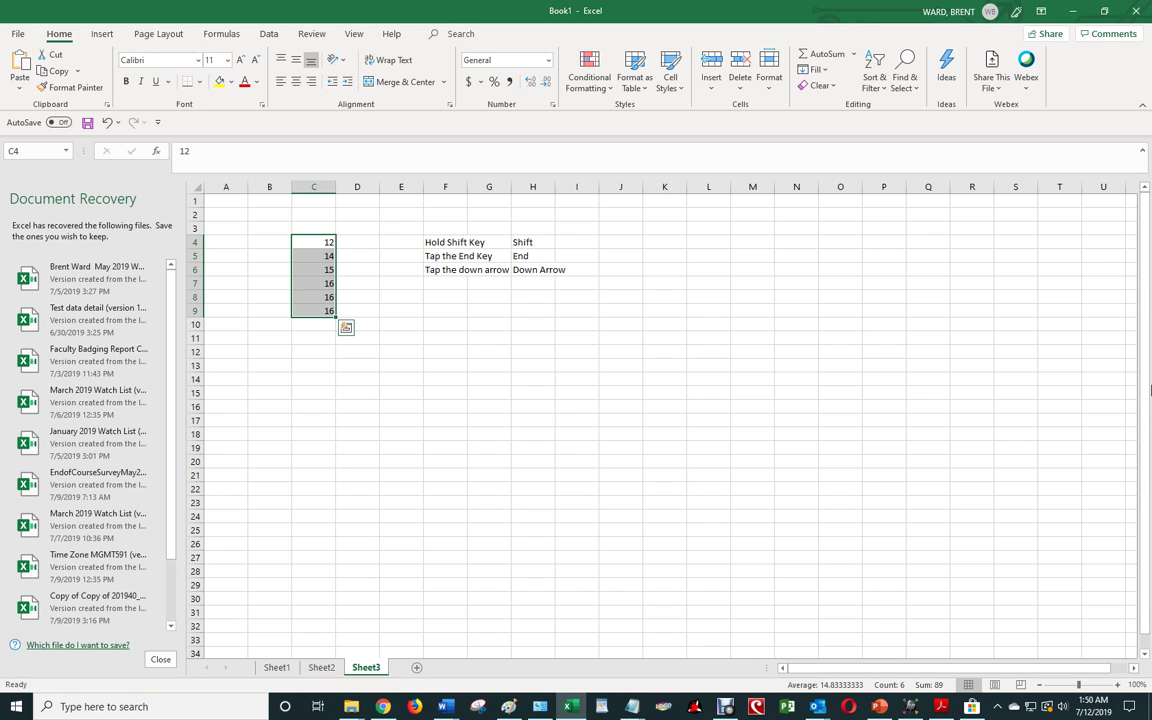
- Clear the value in C6 to leave a gap in the column of numbers
key(Up)
key(Down)
key(Down)
key(Down)
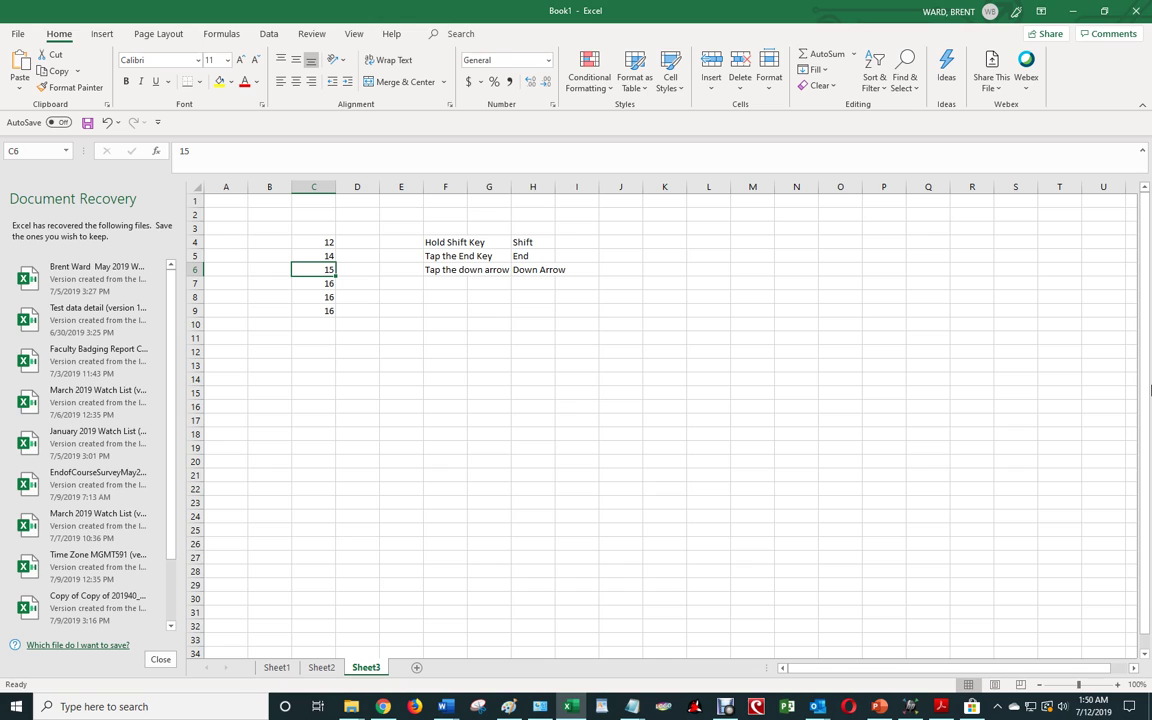
key(Delete)
- Select from C4 down to the last filled cell before the gap, C5
key(Up)
key(Up)
key(Down)
key(Down)
key(Up)
key(Up)
key(Down)
key(Up)
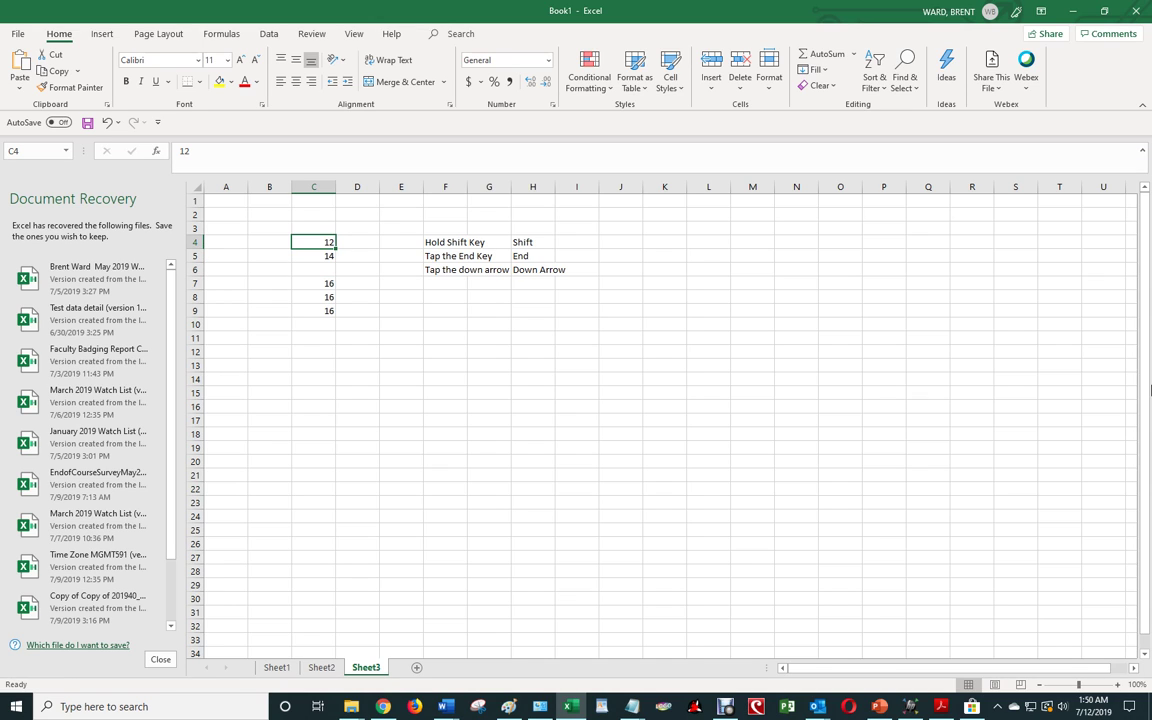
key(End)
key(shift+Down)
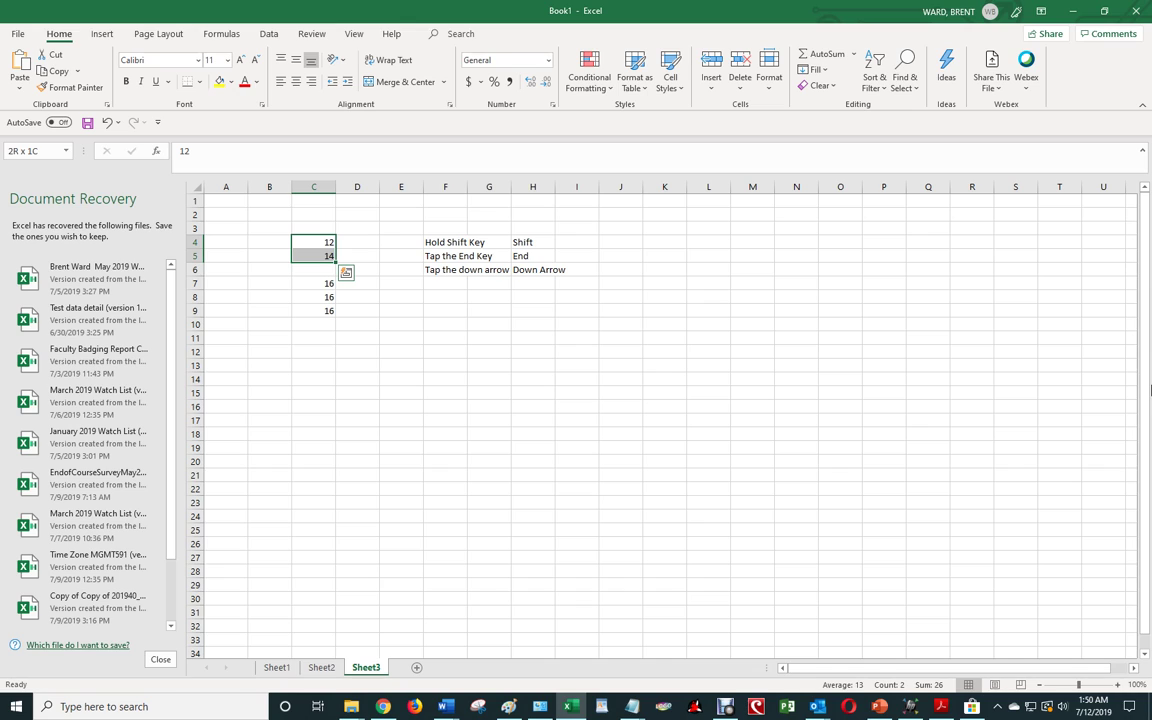
- Extend the selection from C4 across the blank cell C6 to the end of the numbers at C9
key(shift+Down)
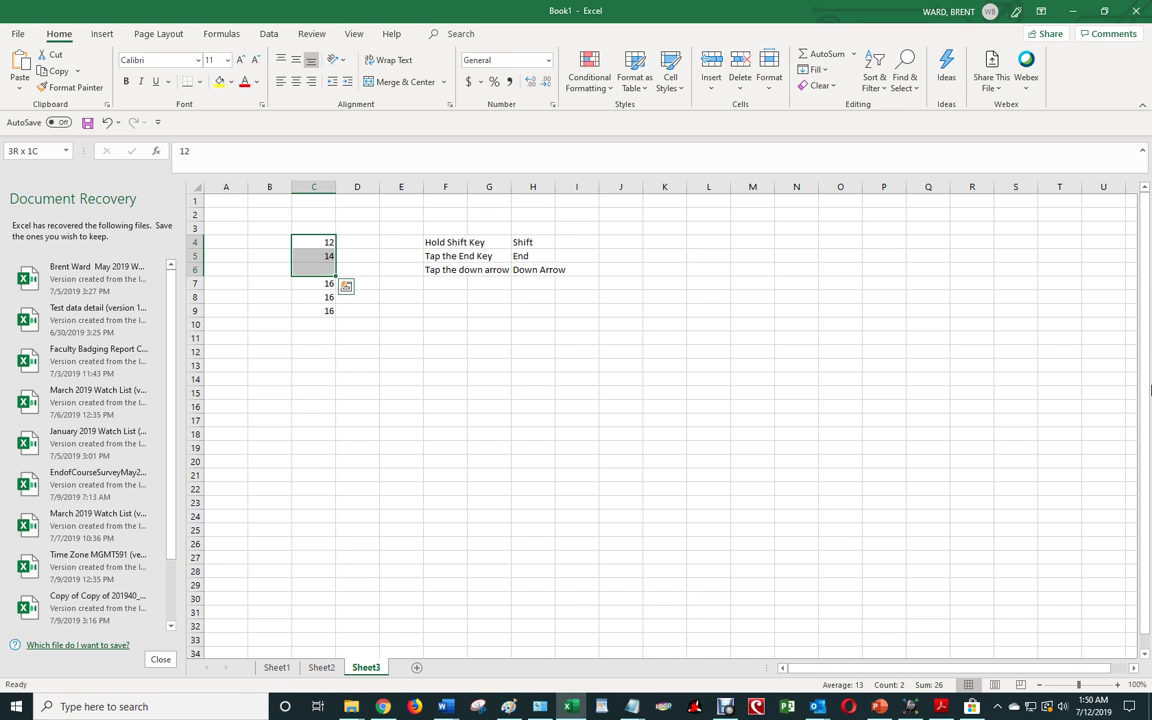
key(shift+Down)
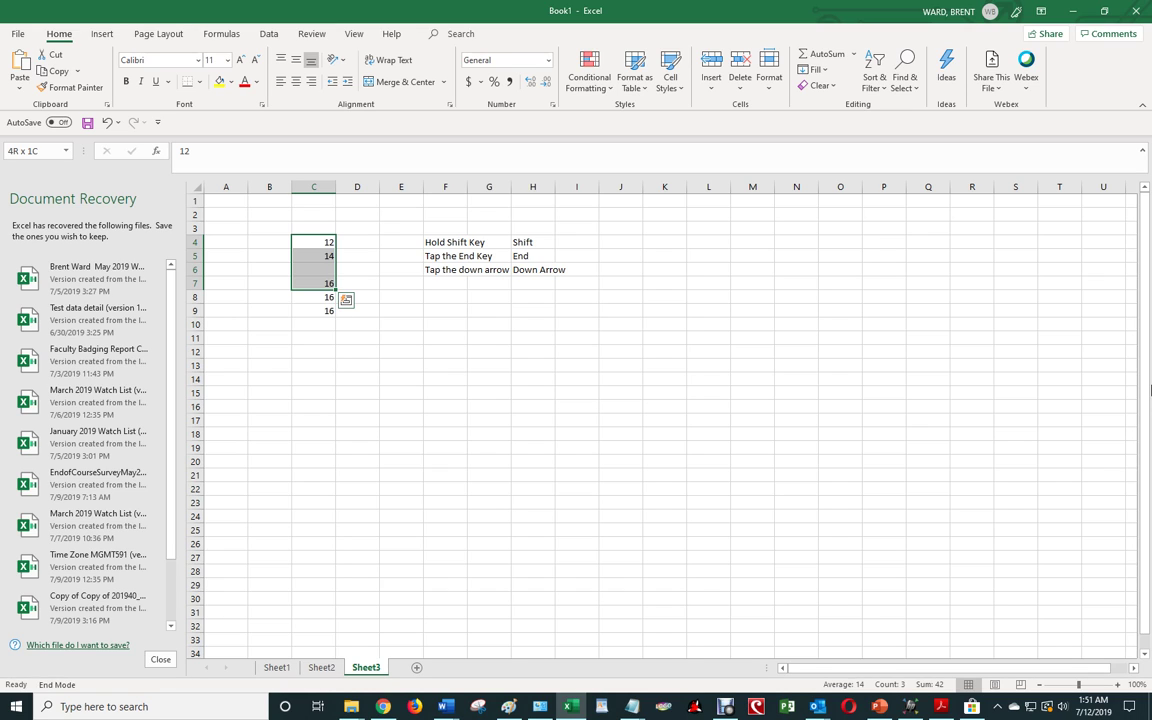
key(shift+End)
key(shift+Down)
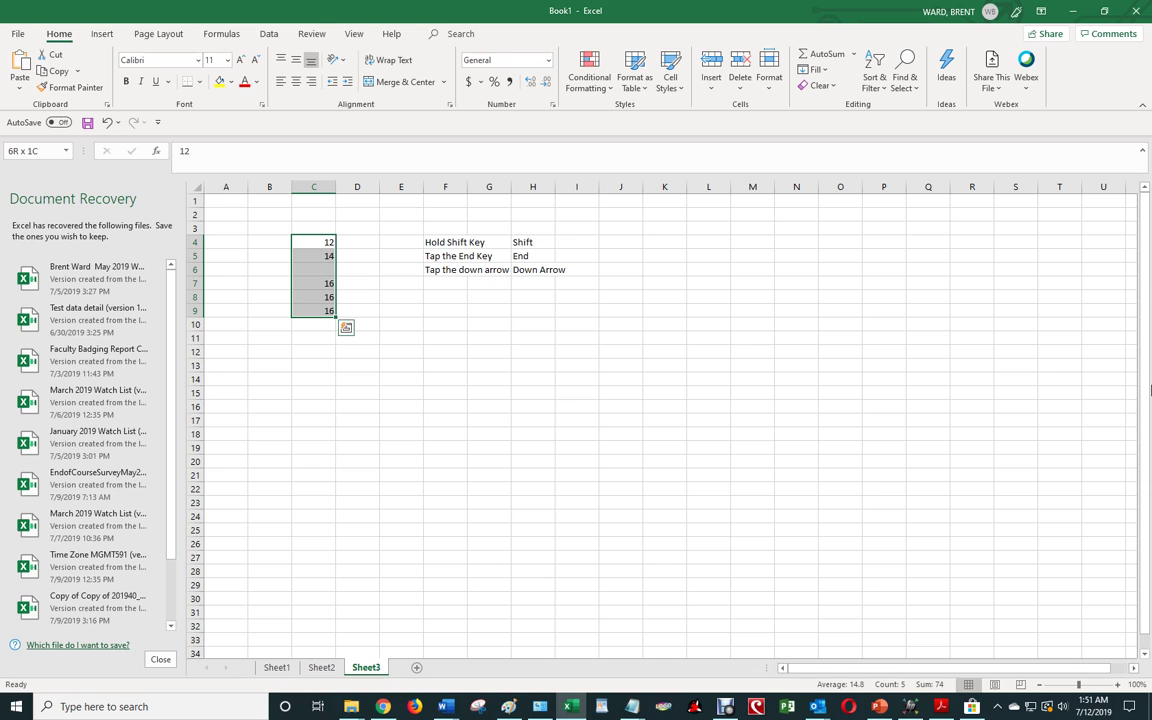
- Fill the blank cell C6 with the value 16
key(Up)
key(Down)
key(Down)
key(Down)
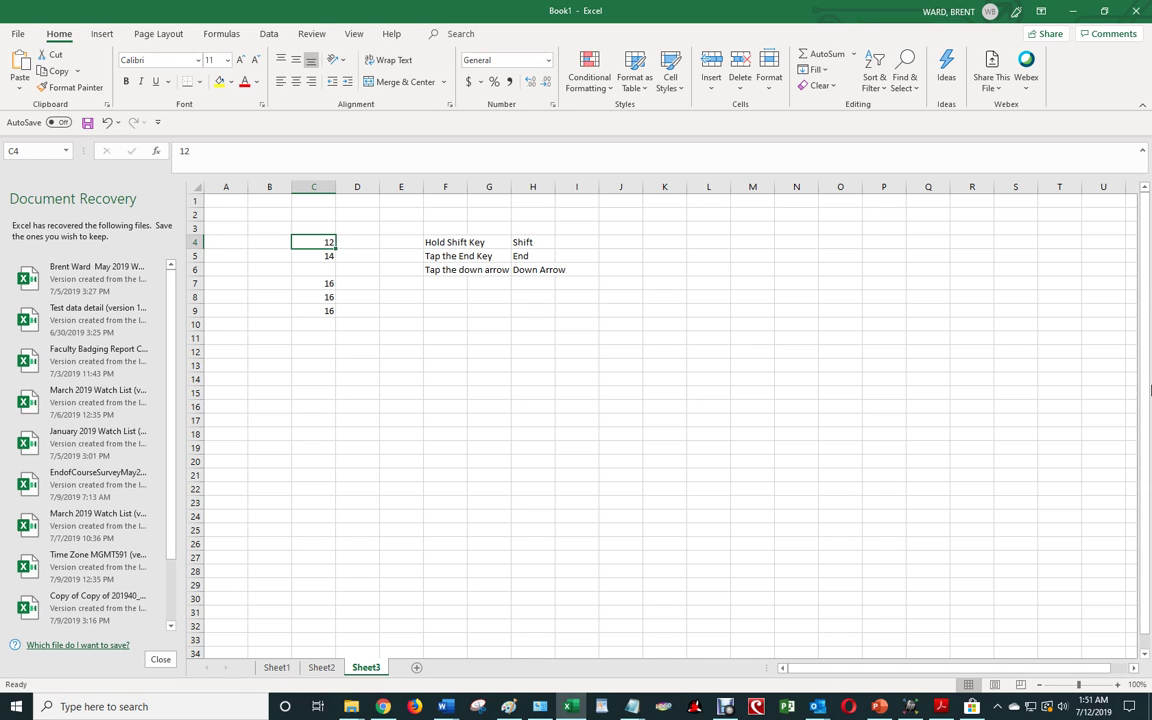
key(Up)
key(Up)
key(Down)
key(Down)
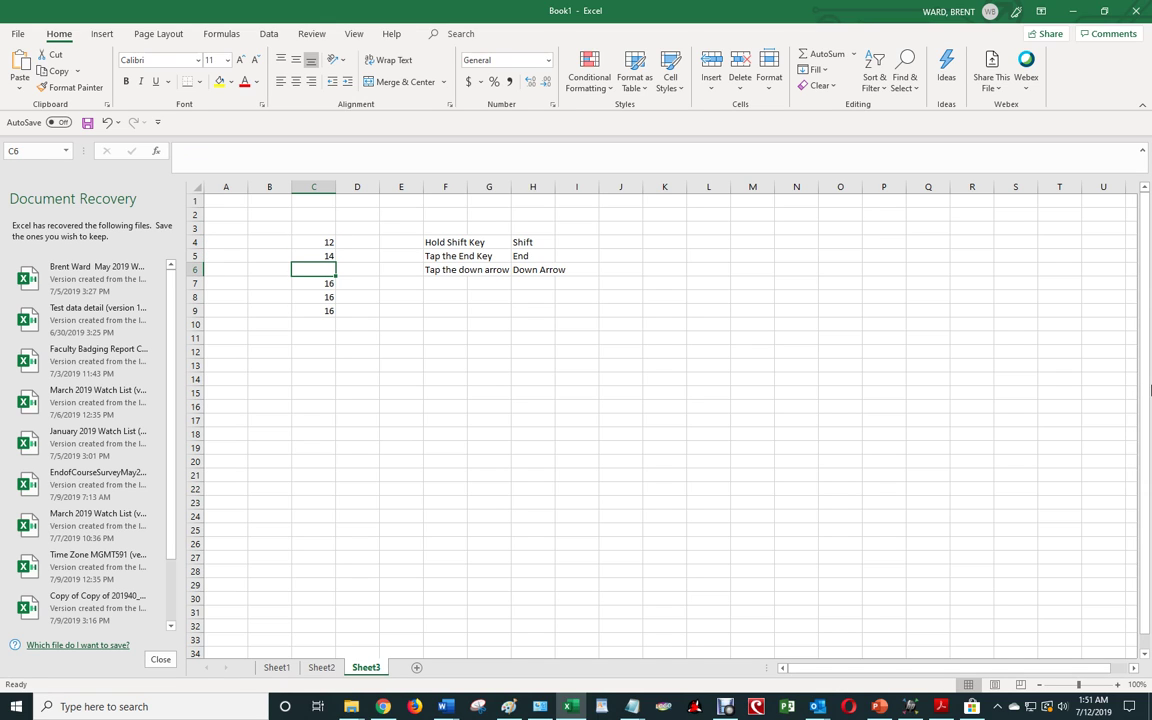
text(16)
key(Return)
- Enter the values 12, 14, 25 and 16 across row 12 in cells E12 to H12
key(Down)
key(Down)
key(Down)
key(Down)
key(Down)
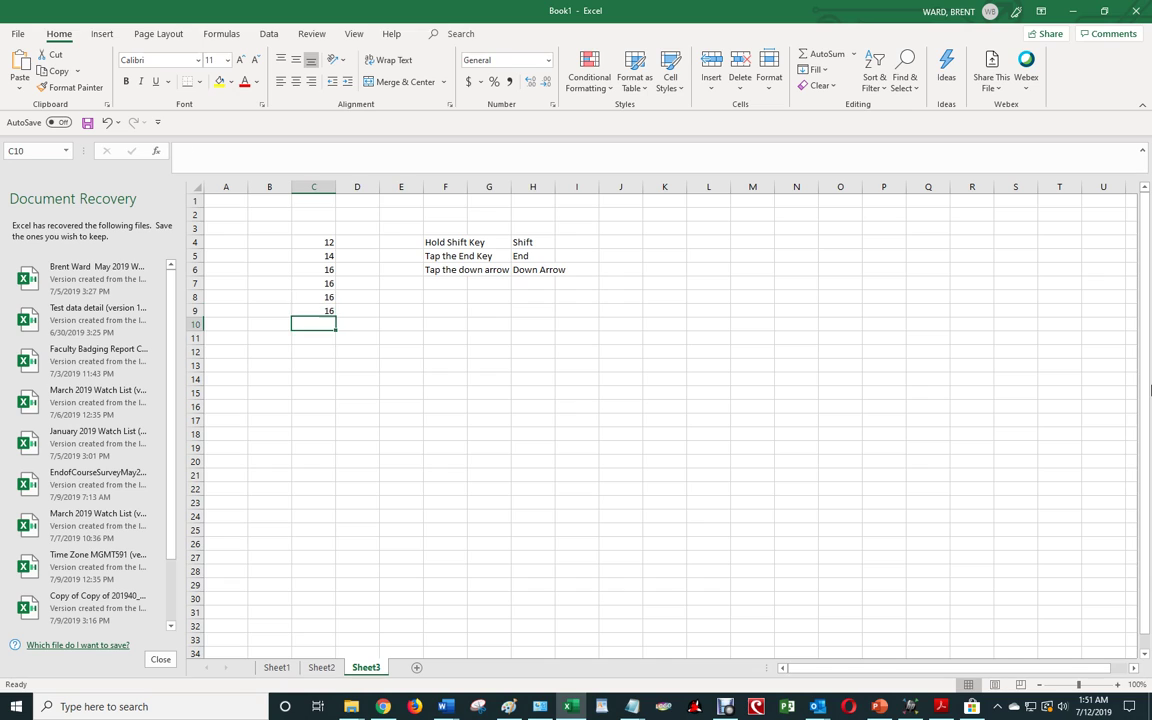
key(Right)
key(Right)
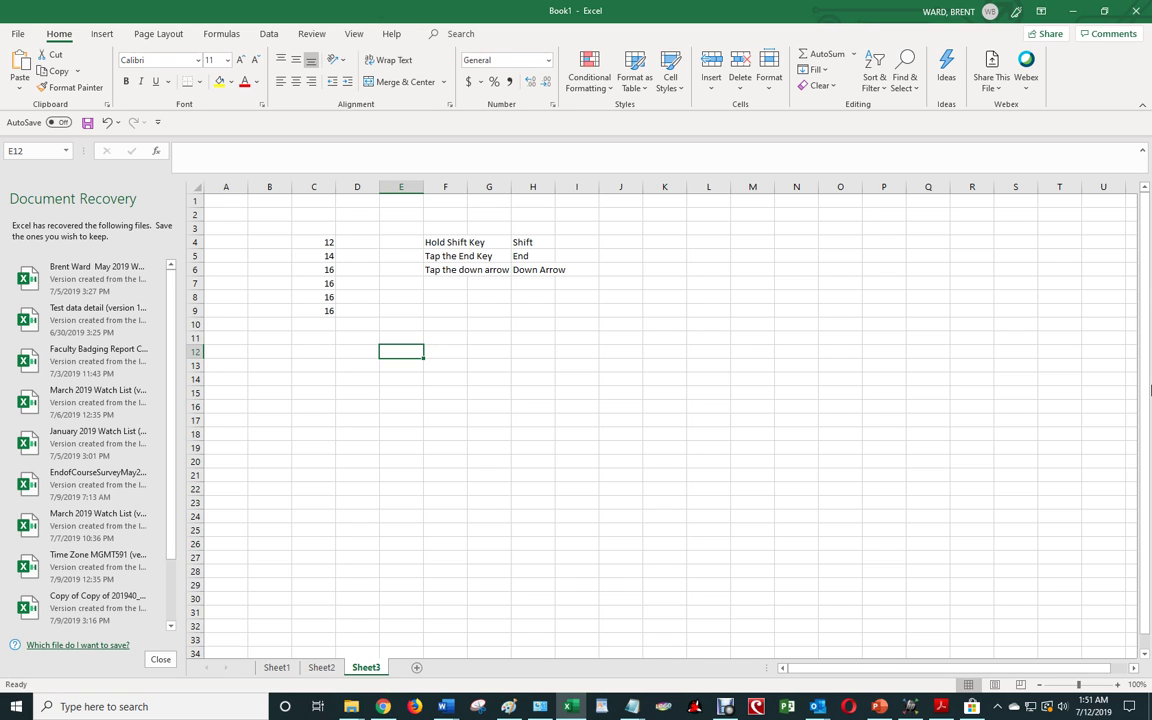
text(12)
key(Tab)
text(14)
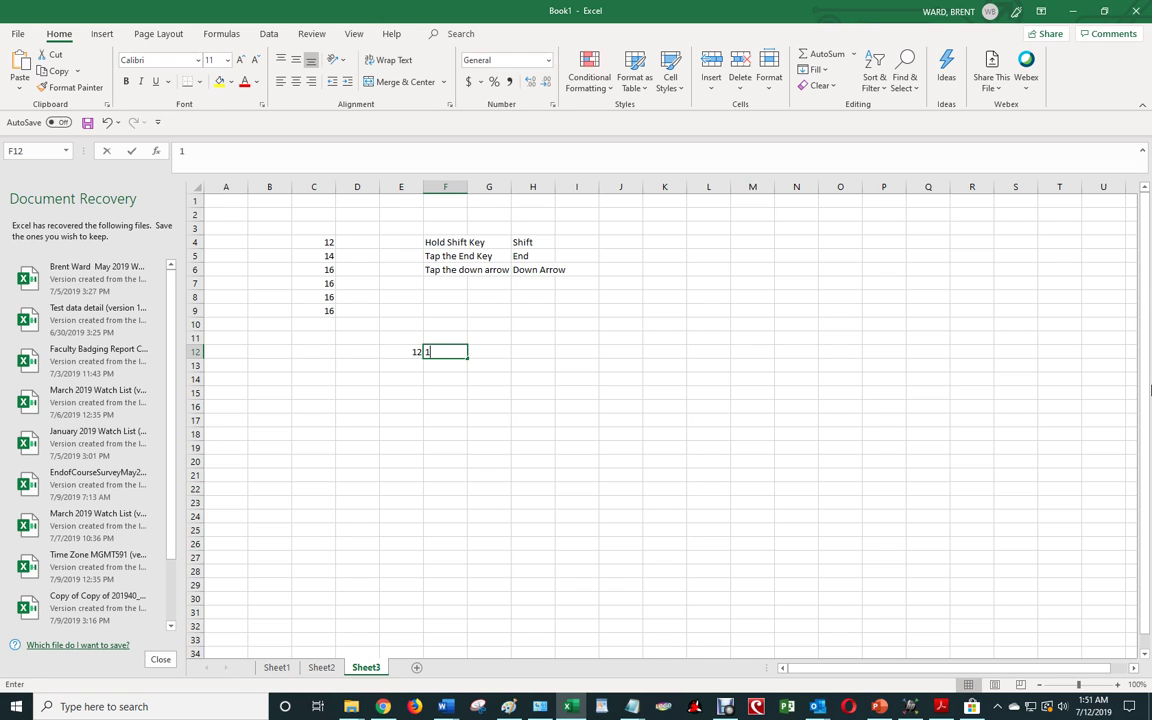
key(Tab)
text(25)
key(Tab)
text(16)
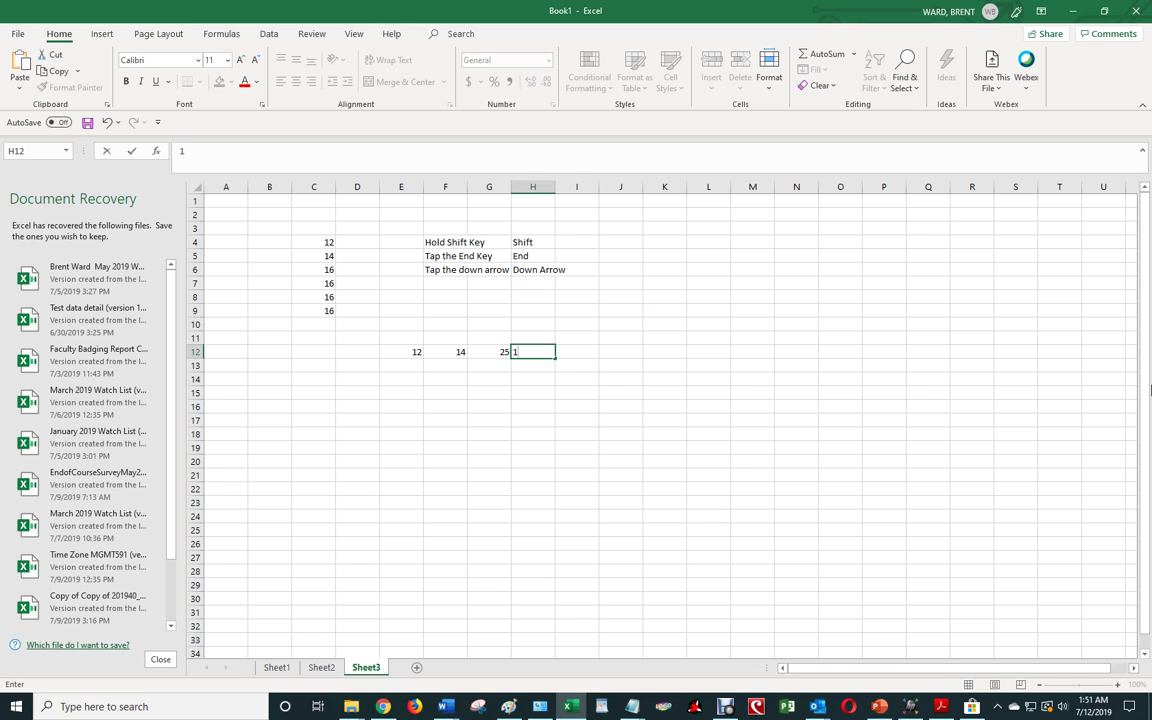
key(Tab)
- Select the row of numbers E12:H12 and open the Quick Analysis options for it
key(Left)
key(Left)
key(Left)
key(Left)
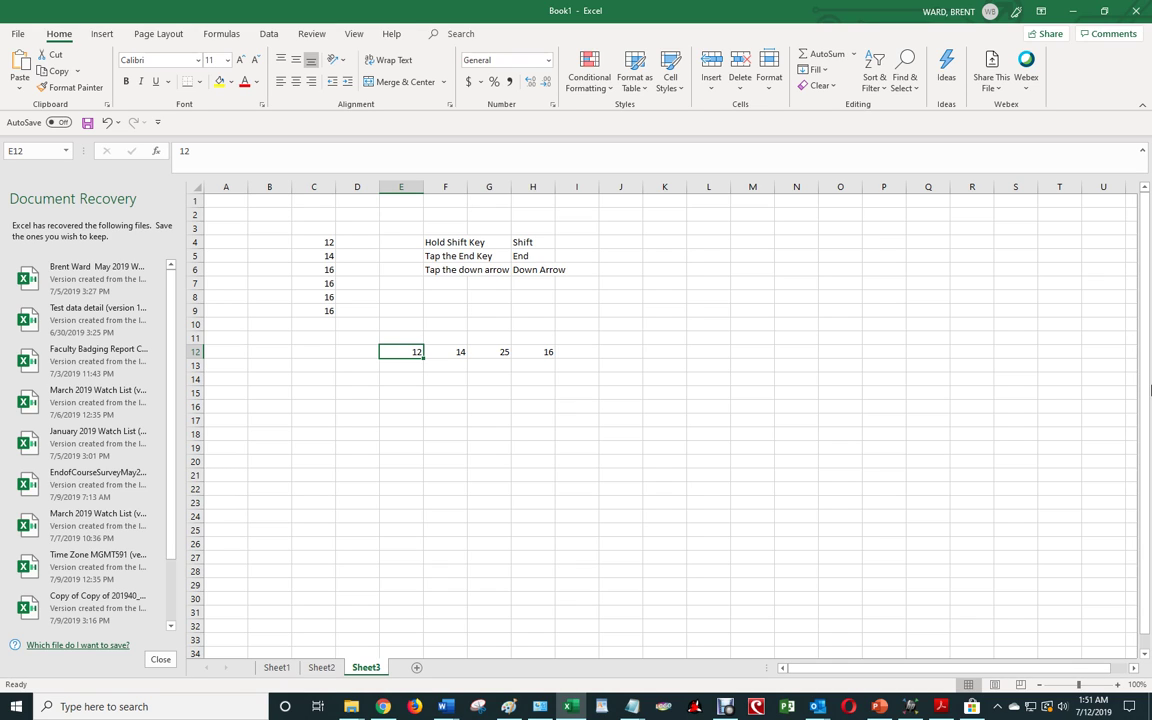
key(End)
key(shift+Right)
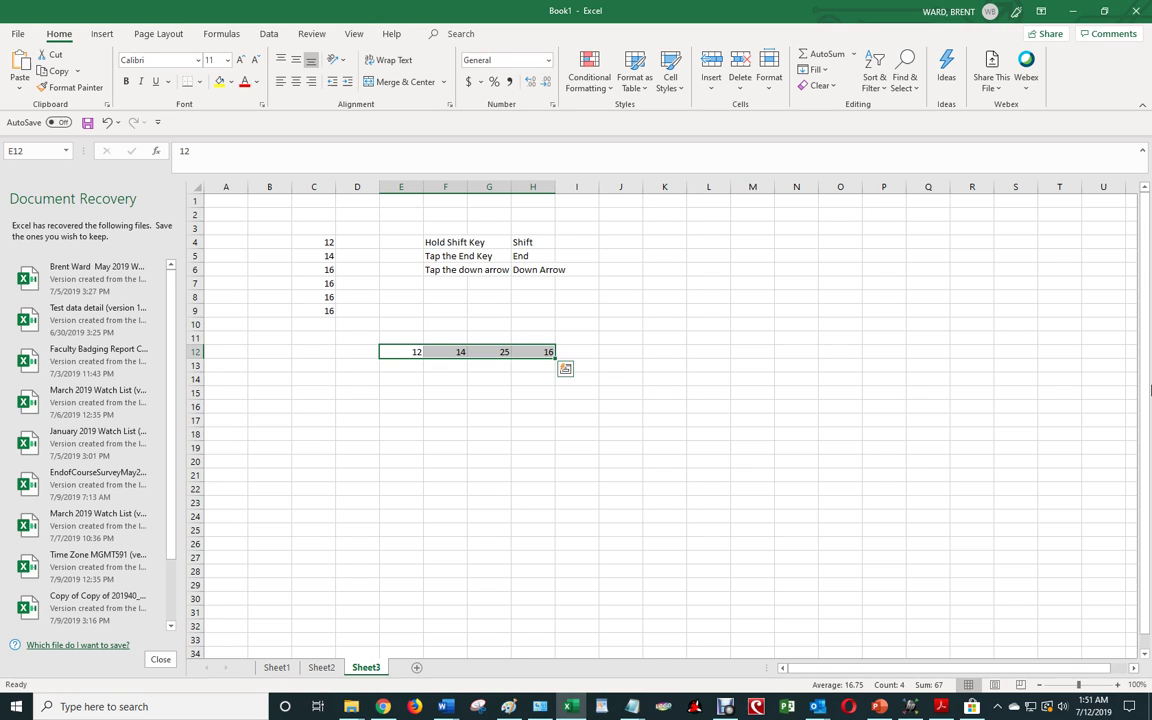
key(ctrl+q)
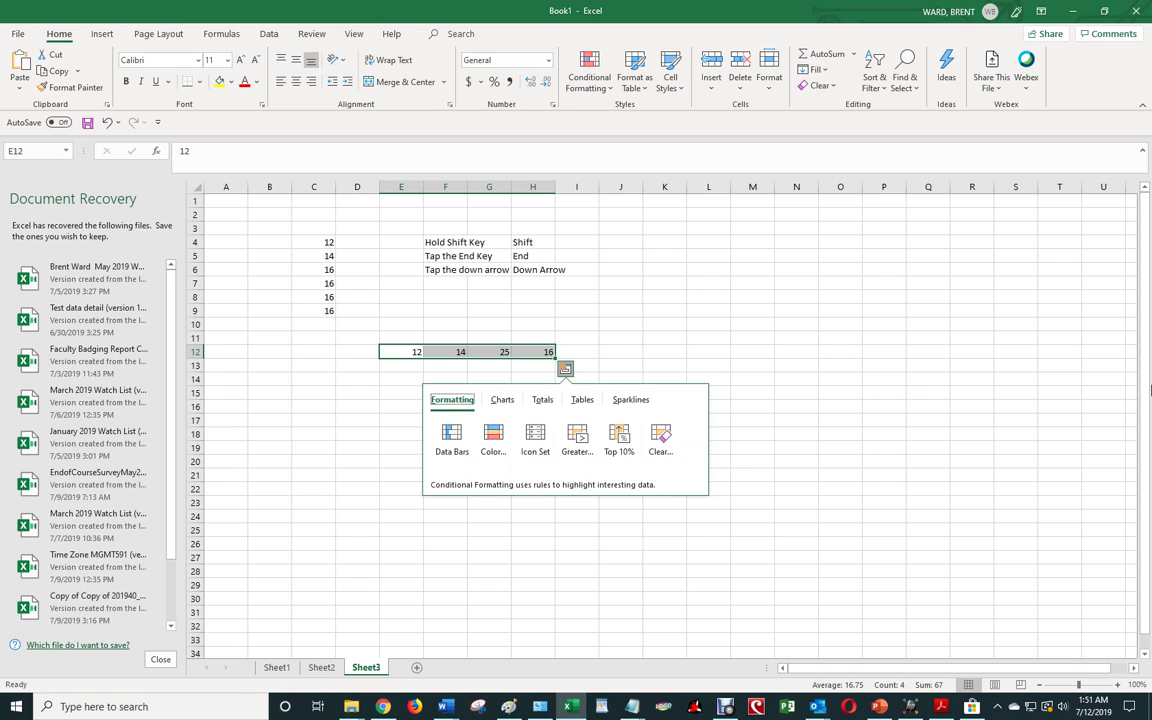
- Dismiss the Quick Analysis options and return the active cell to the start of row 12, followed by cell A1
key(Escape)
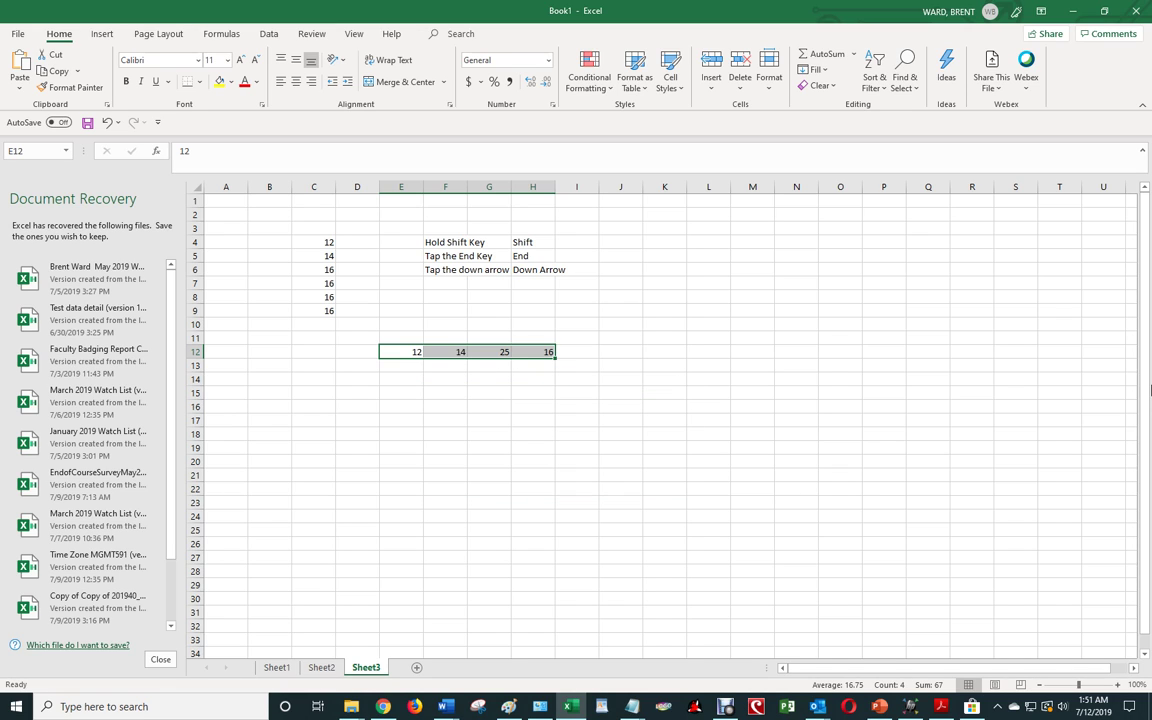
key(Home)
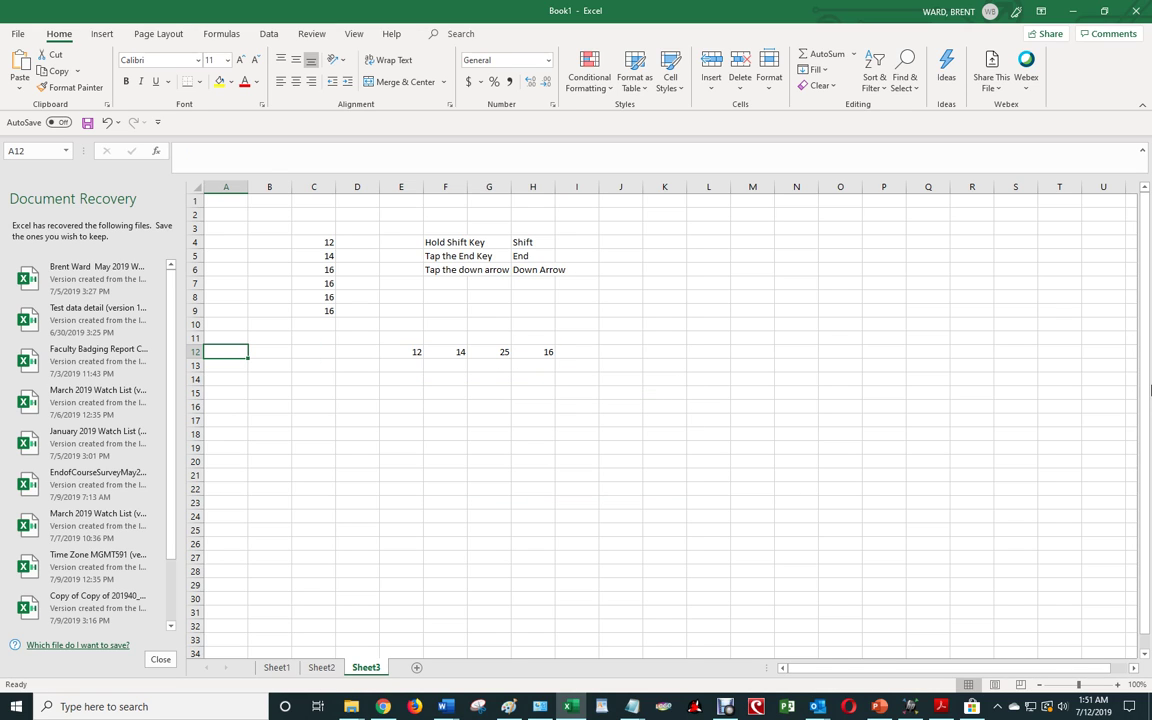
key(ctrl+Home)
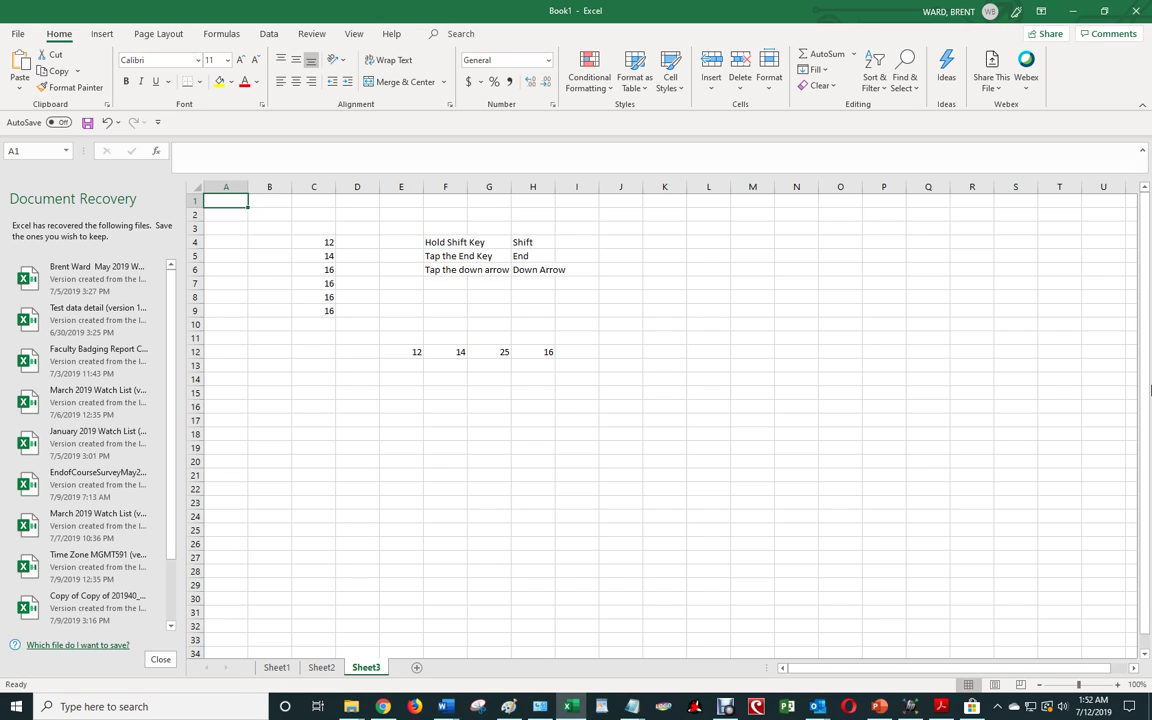
- Move the active cell from A1 through the key instructions to I12, just past the row of numbers
key(Down)
key(Down)
key(Down)
key(Down)
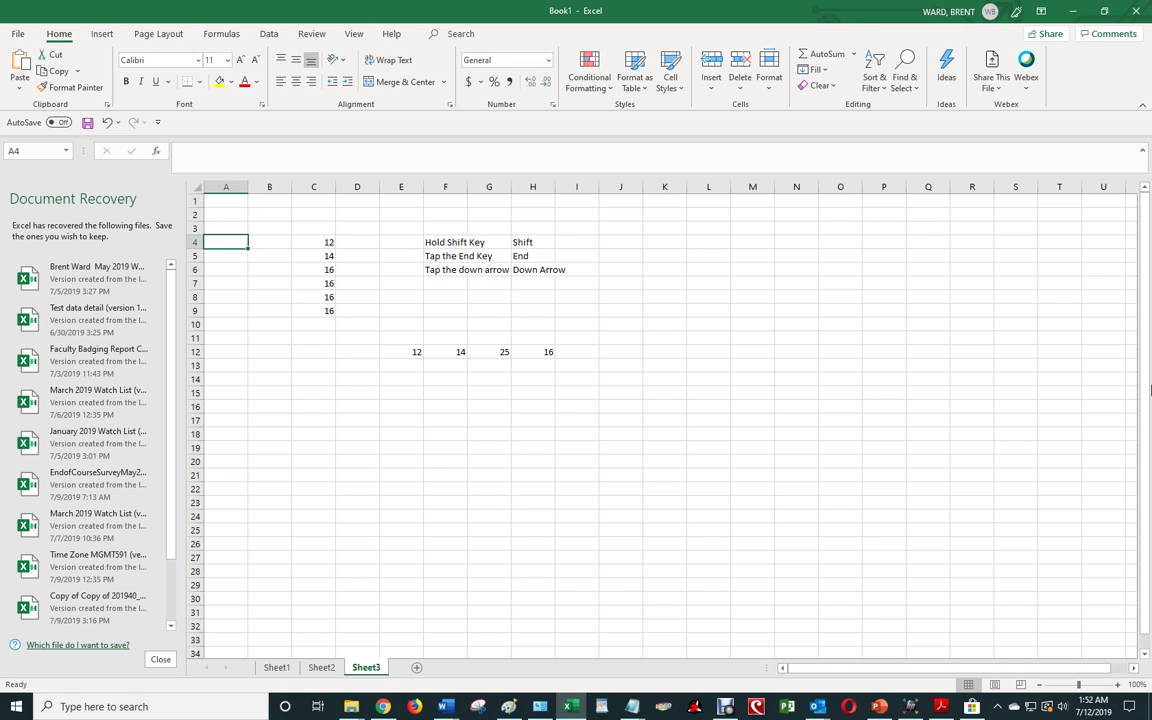
key(Right)
key(Right)
key(Right)
key(Right)
key(Right)
key(Right)
key(Right)
key(Right)
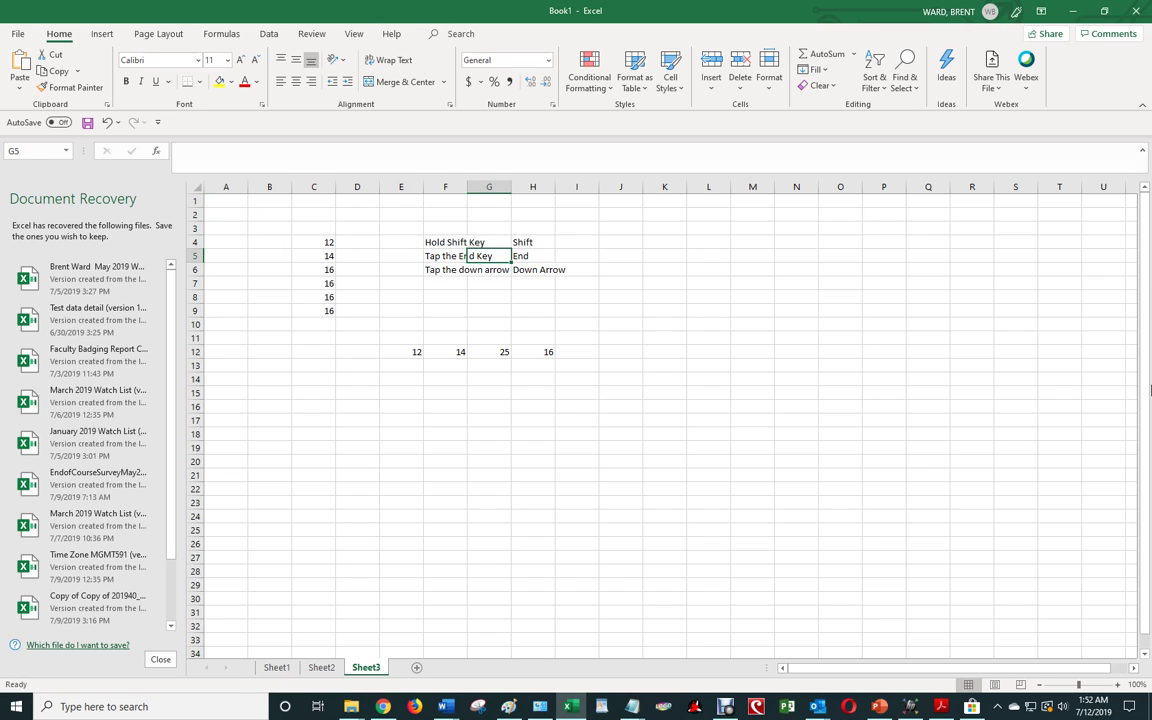
key(Down)
key(Down)
key(Down)
key(Down)
key(Down)
key(Down)
key(Down)
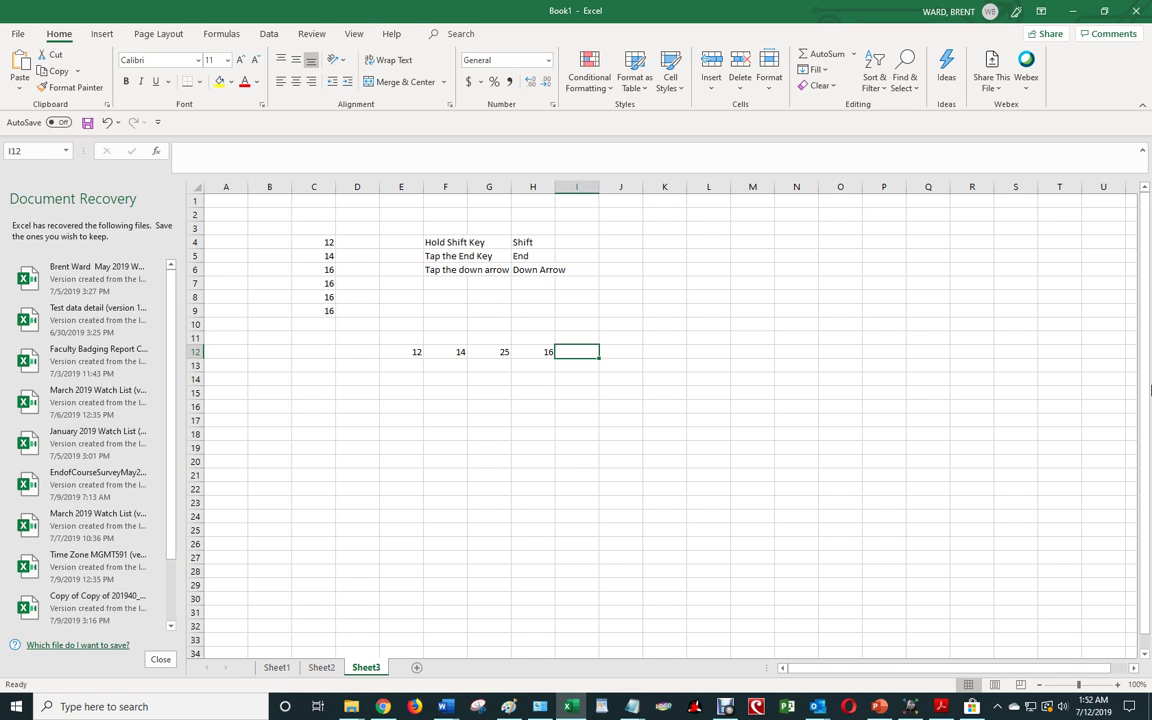
- Jump to the start of row 12, move across its cells and jump back, finishing at cell A1
key(Home)
key(Right)
key(Right)
key(Right)
key(Right)
key(Right)
key(Right)
key(Right)
key(Right)
key(Home)
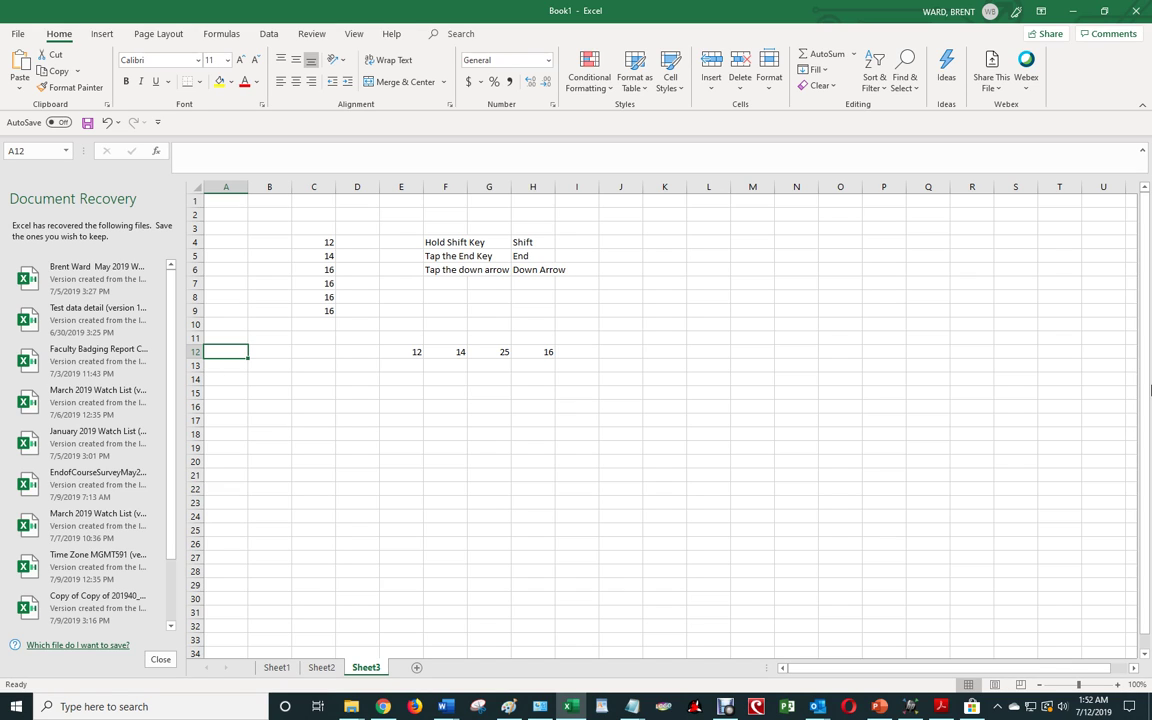
key(ctrl+Home)
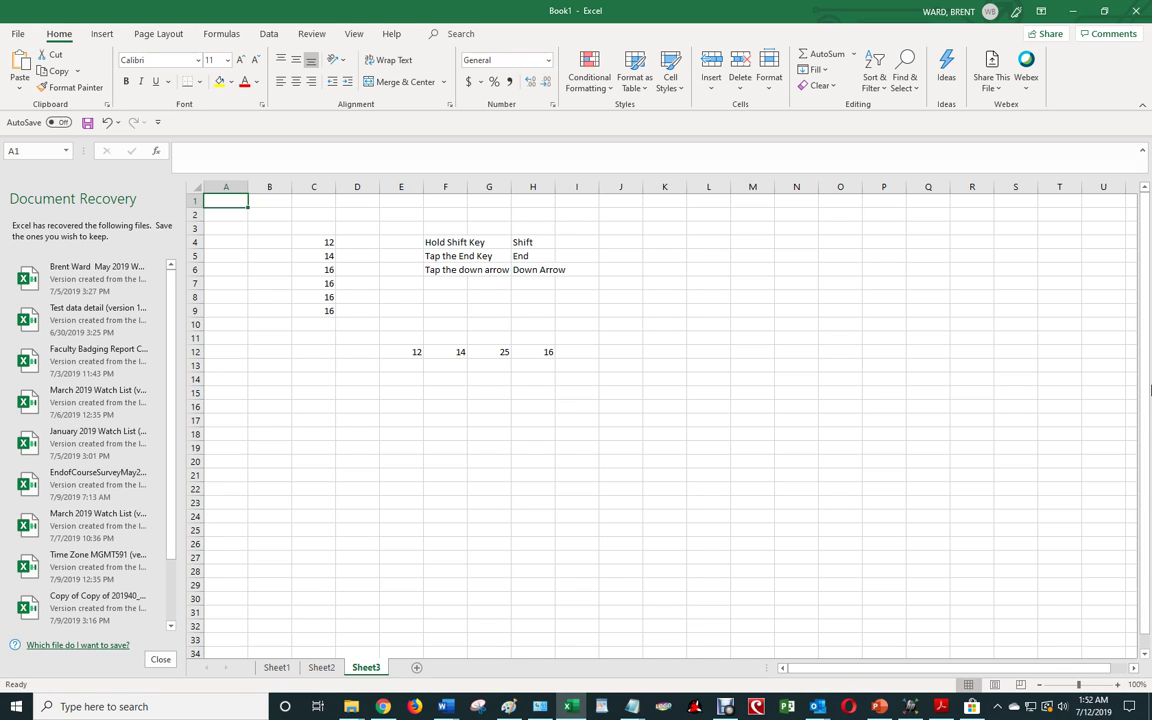
click(727, 710)
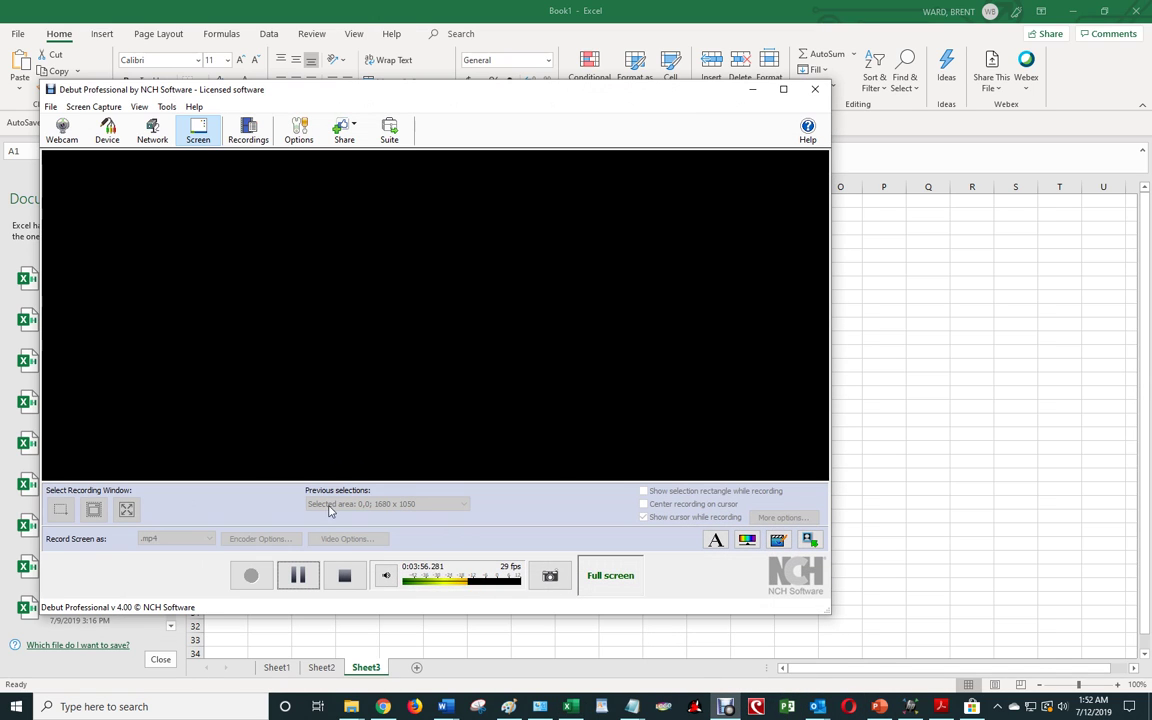